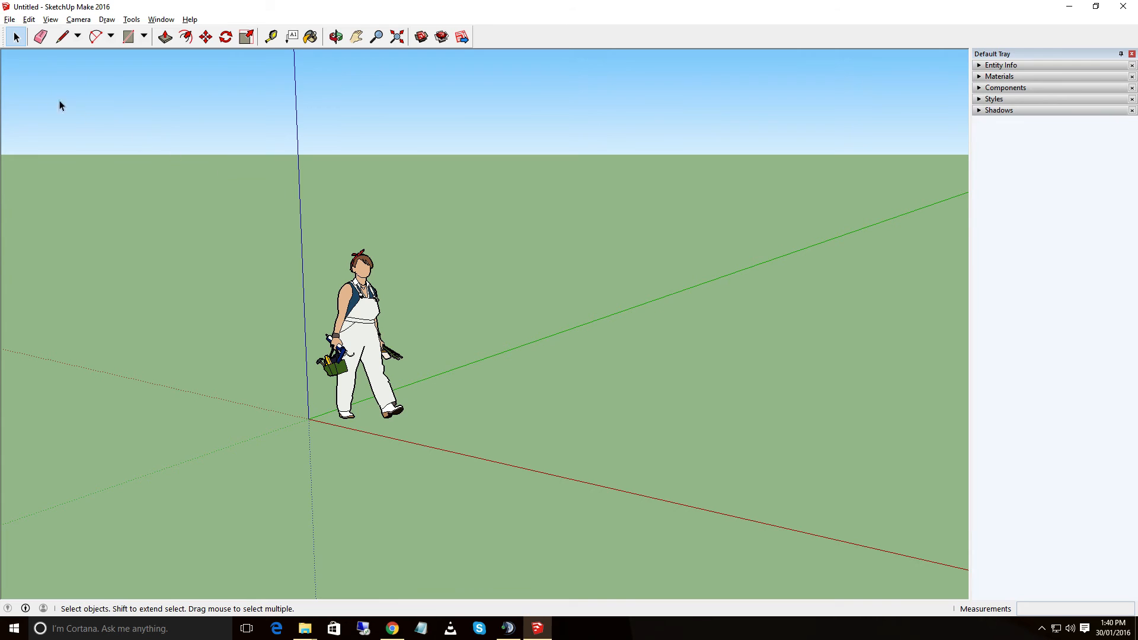
Open the model 4 tamper - part 1.skp and inspect the container units bridging the four foundations
{"action": "left_click", "coordinate": [9, 20]}
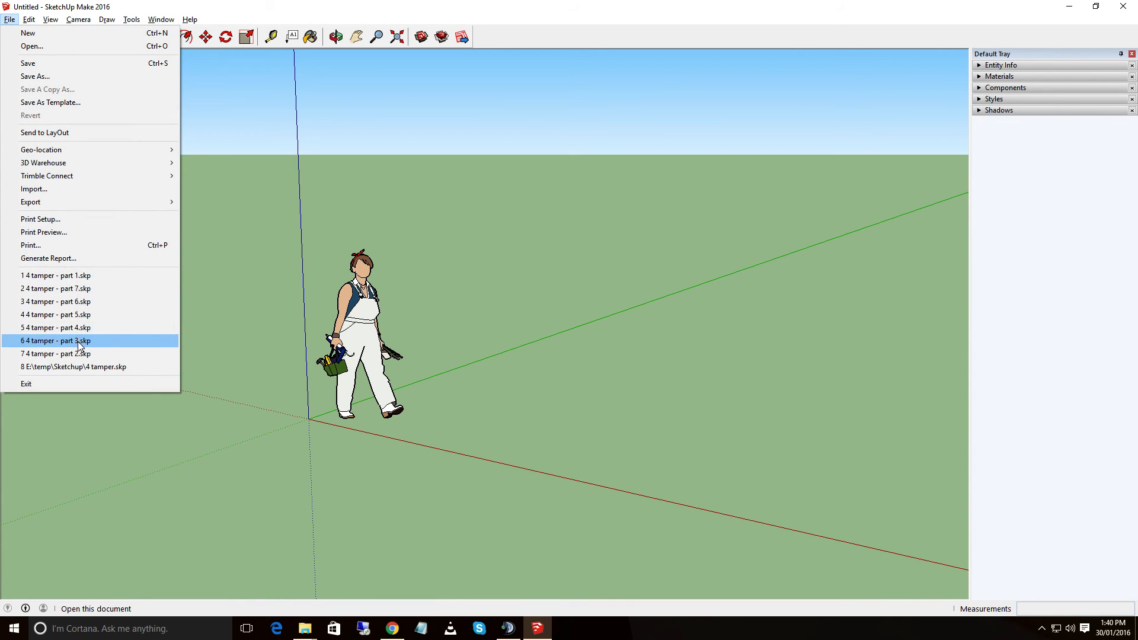
{"action": "left_click", "coordinate": [78, 279]}
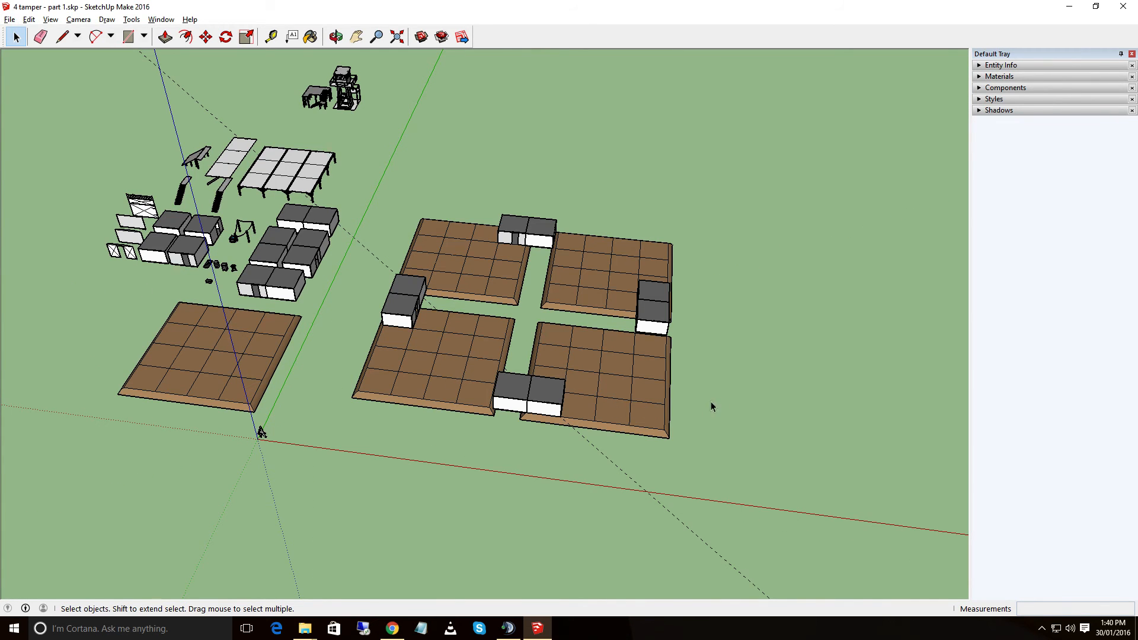
{"action": "middle_click_drag", "start_coordinate": [806, 390], "coordinate": [794, 315]}
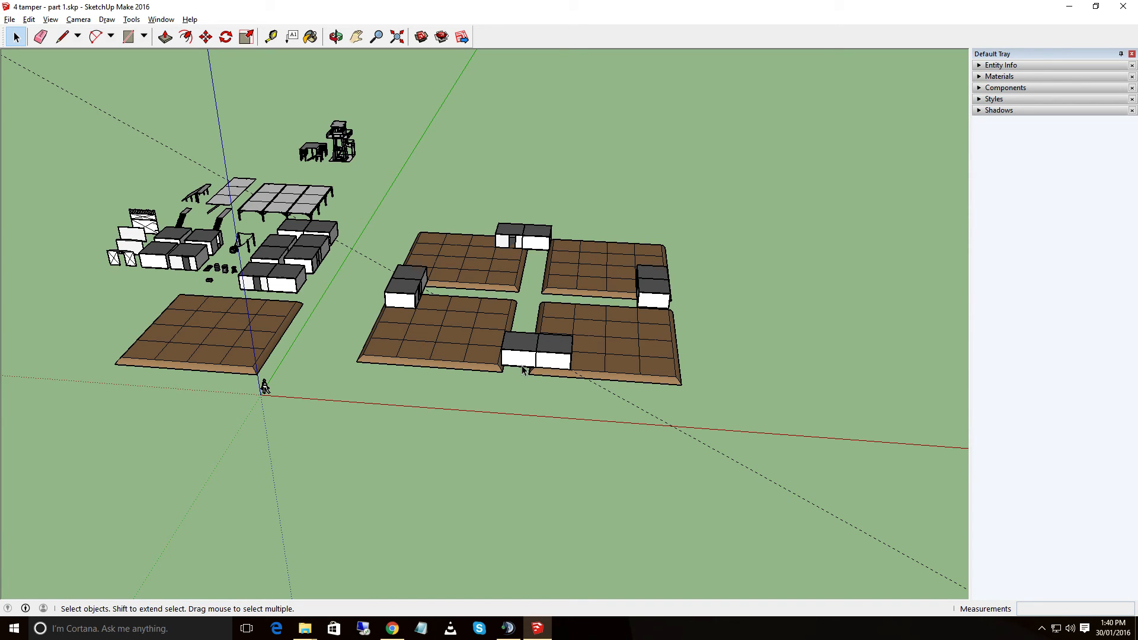
{"action": "middle_click_drag", "start_coordinate": [729, 306], "coordinate": [277, 303]}
{"action": "scroll", "coordinate": [297, 253], "scroll_direction": "up", "scroll_amount": 5}
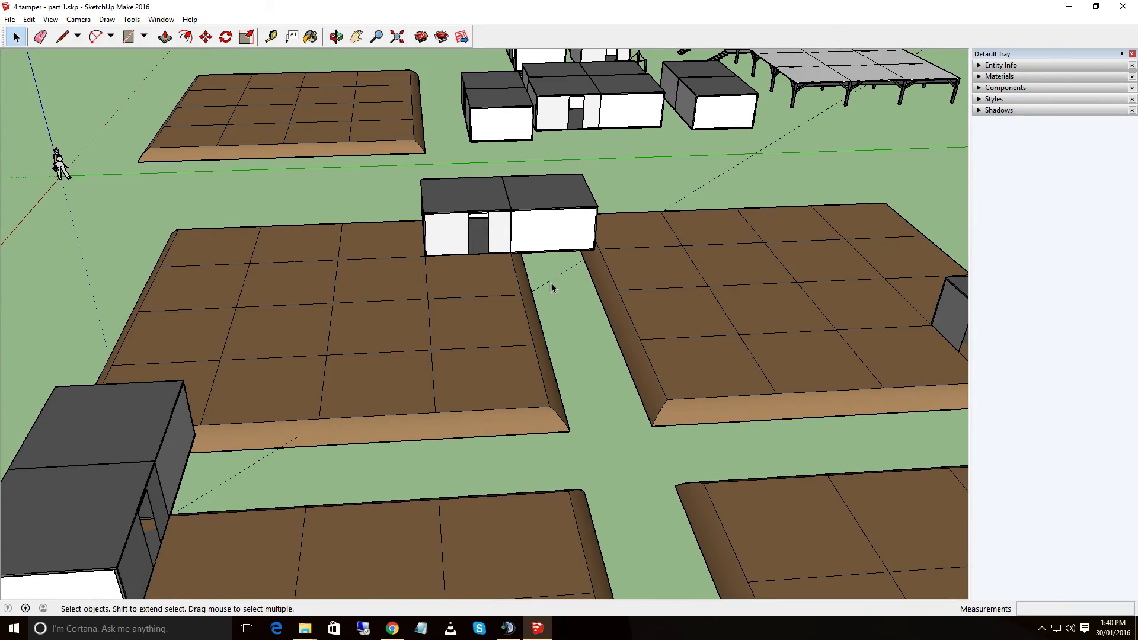
{"action": "middle_click_drag", "start_coordinate": [552, 288], "coordinate": [513, 299]}
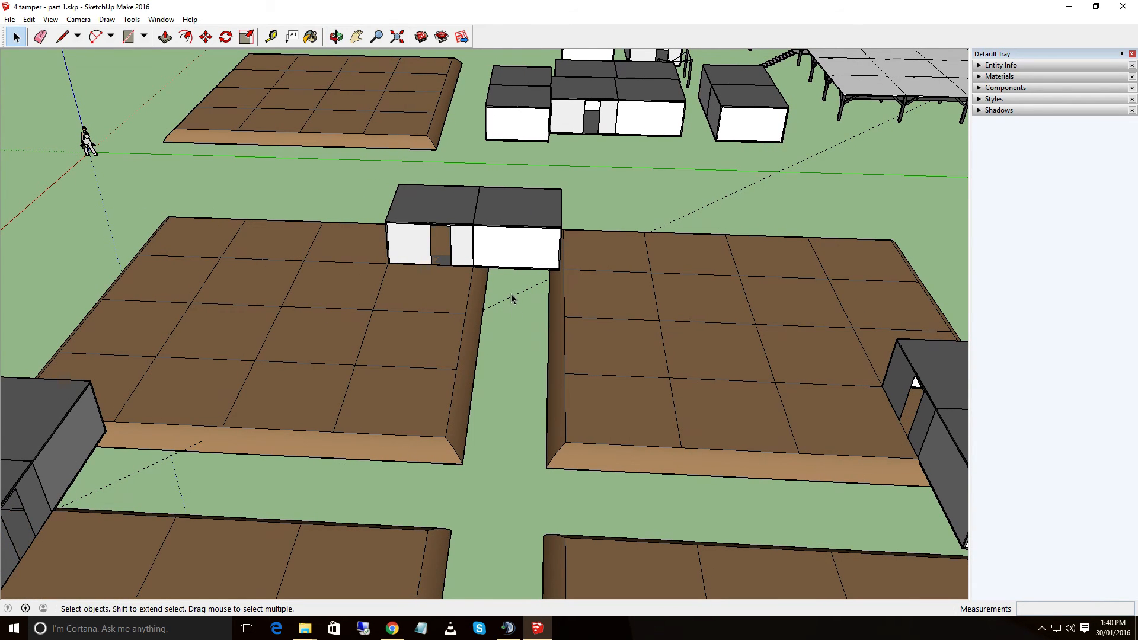
Copy the two-section container unit between two foundations about 7.25 m along its length, placing the copy end to end with it
{"action": "left_click", "coordinate": [205, 37]}
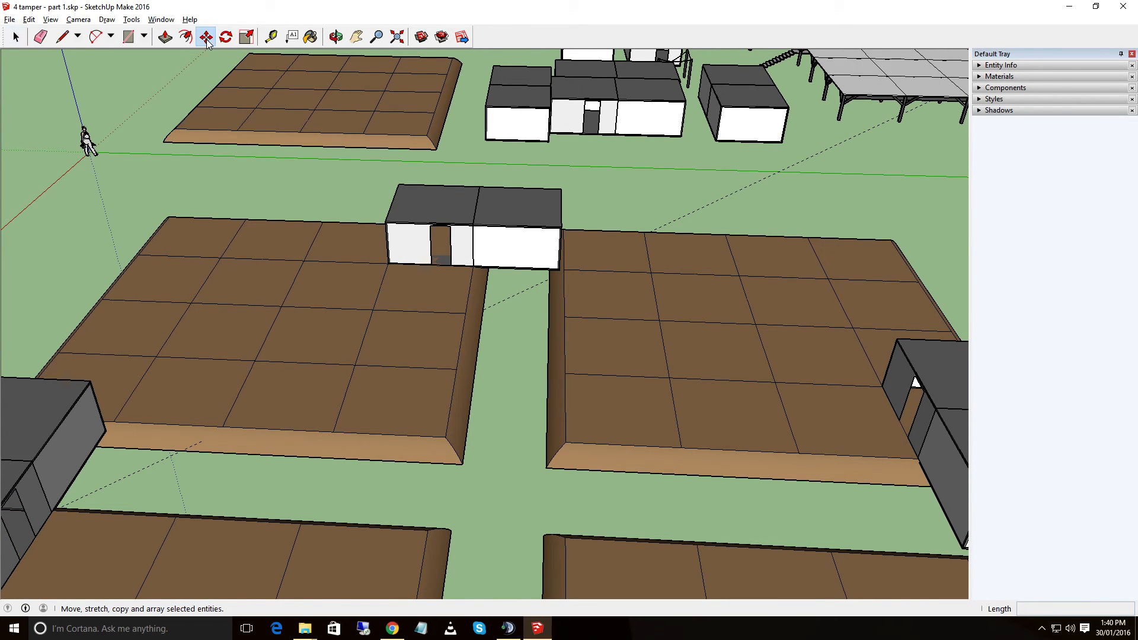
{"action": "left_click", "coordinate": [390, 262]}
{"action": "key", "text": "ctrl"}
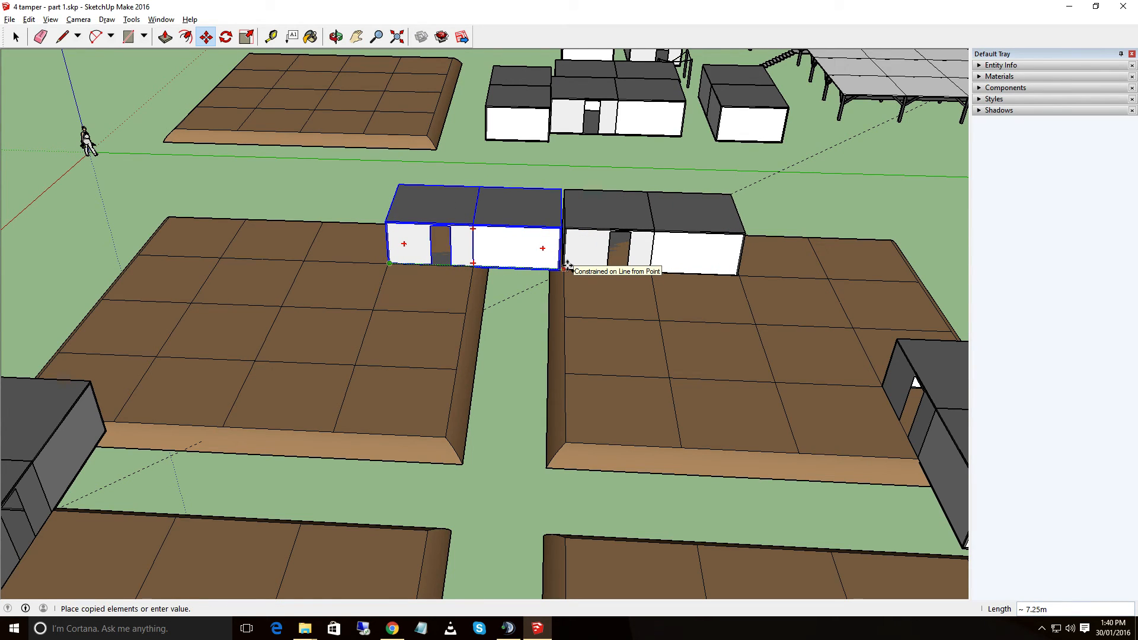
{"action": "left_click", "coordinate": [566, 266]}
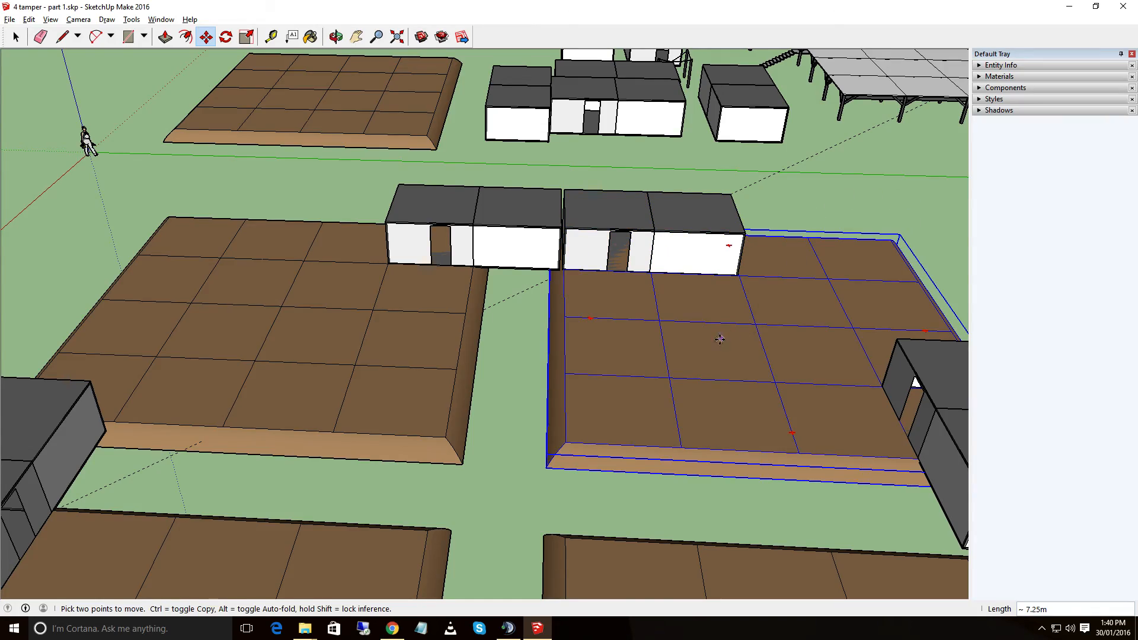
Remove the copied container unit and all four original container units from the foundation layout
{"action": "middle_click_drag", "start_coordinate": [564, 363], "coordinate": [474, 350]}
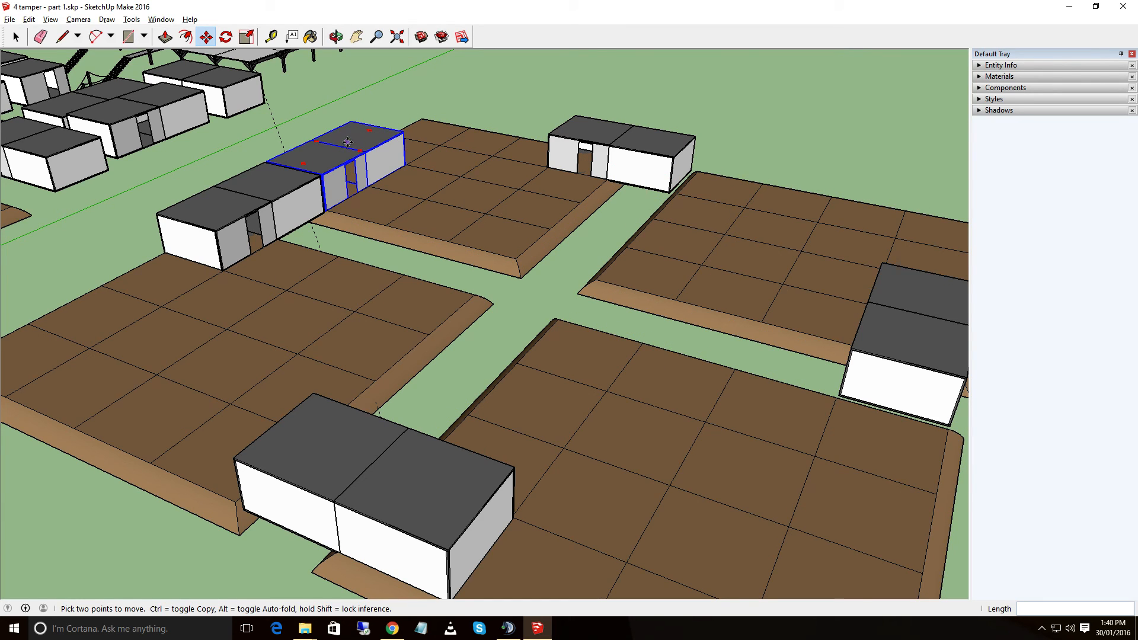
{"action": "key", "text": "ctrl+z"}
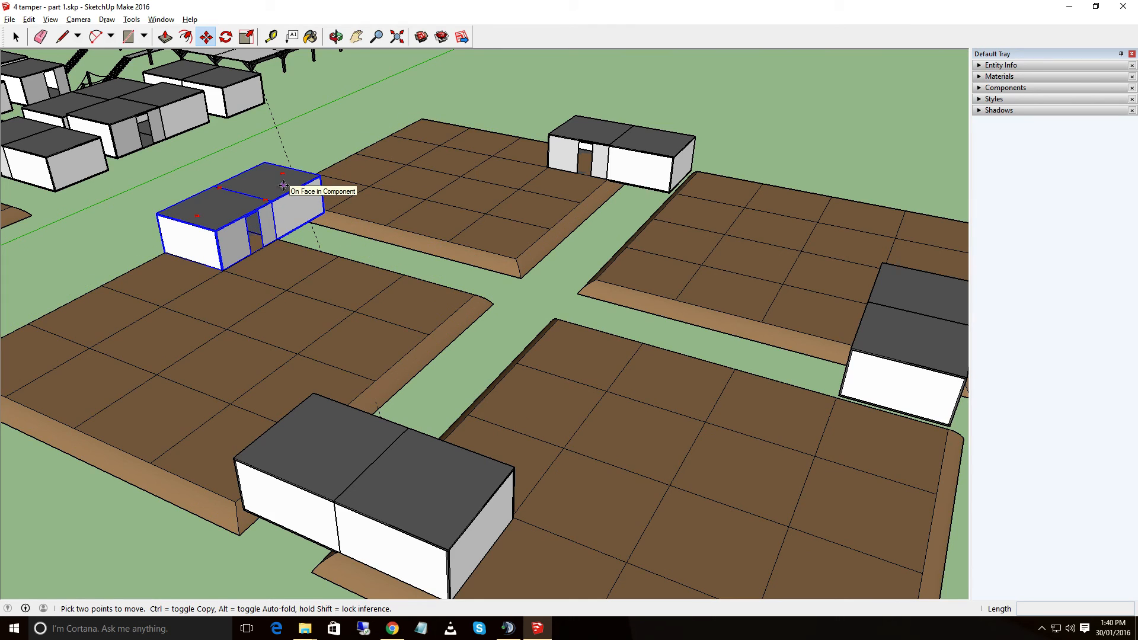
{"action": "key", "text": "ctrl+z"}
{"action": "key", "text": "ctrl+z"}
{"action": "key", "text": "ctrl+z"}
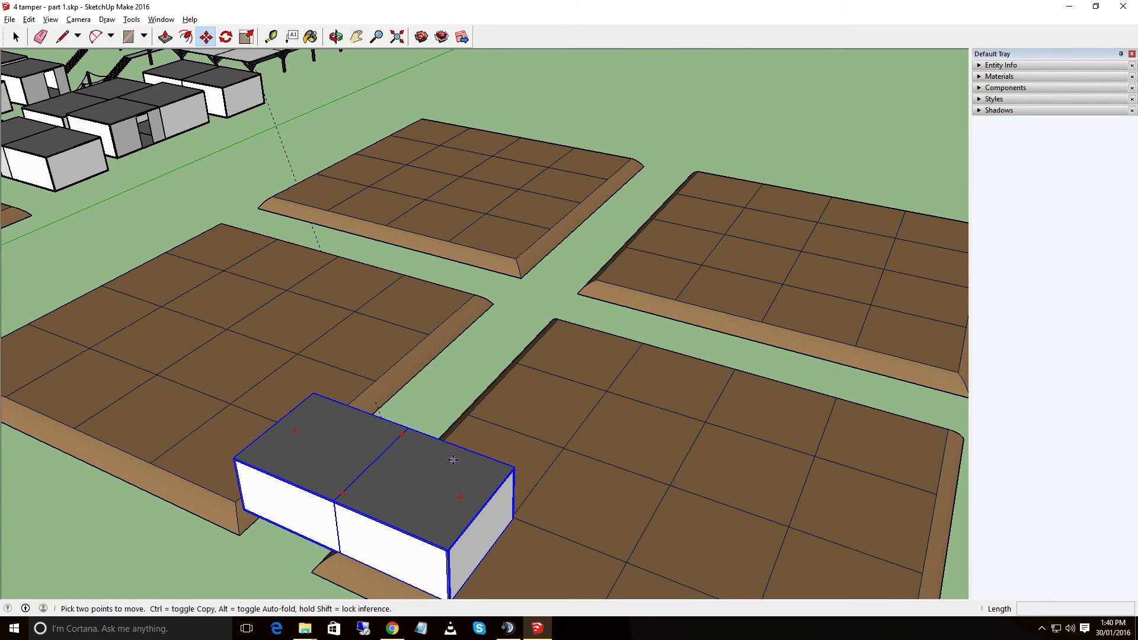
{"action": "key", "text": "ctrl+z"}
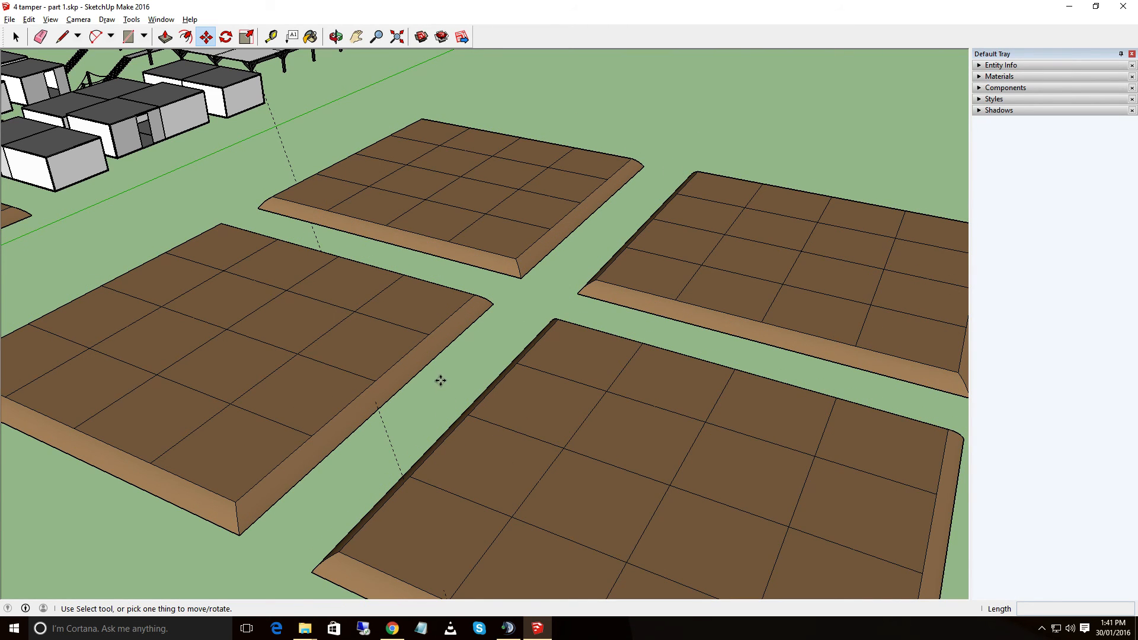
{"action": "scroll", "coordinate": [440, 381], "scroll_direction": "down", "scroll_amount": 5}
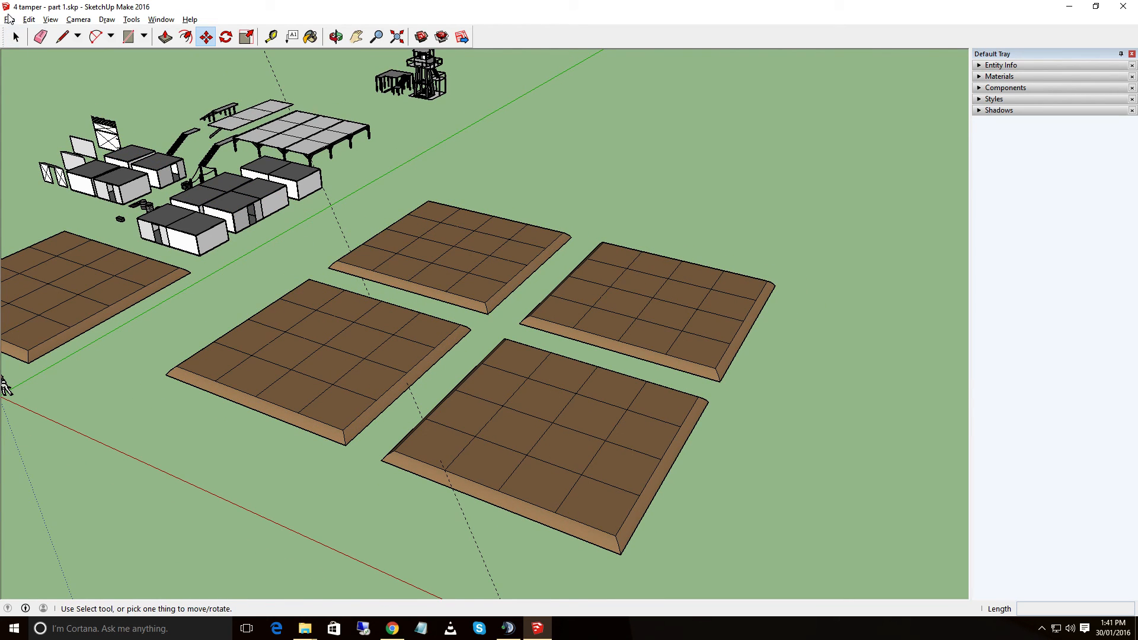
Open the model 4 tamper - part 2.skp and inspect the fence walls around the four foundations
{"action": "left_click", "coordinate": [10, 19]}
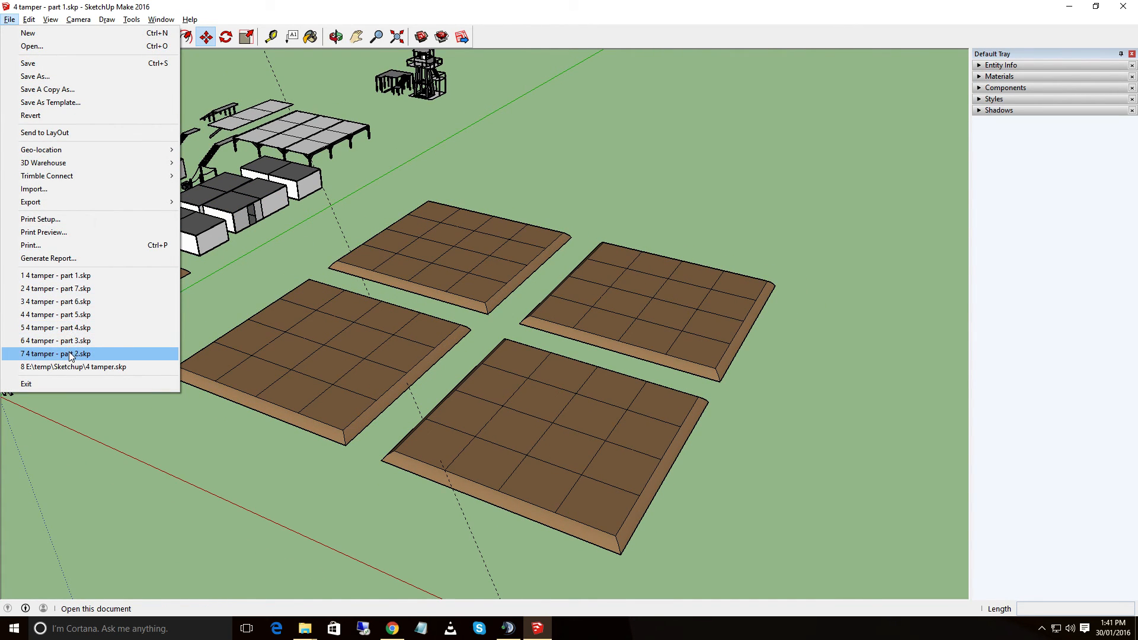
{"action": "left_click", "coordinate": [153, 352]}
{"action": "left_click", "coordinate": [579, 339]}
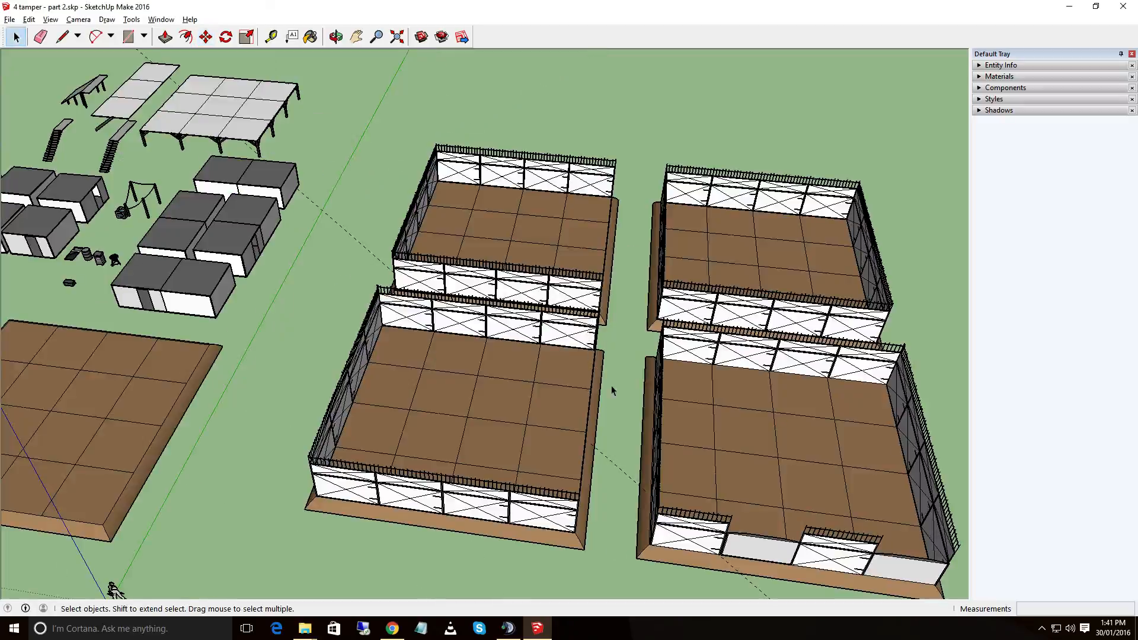
{"action": "middle_click_drag", "start_coordinate": [866, 413], "coordinate": [551, 346]}
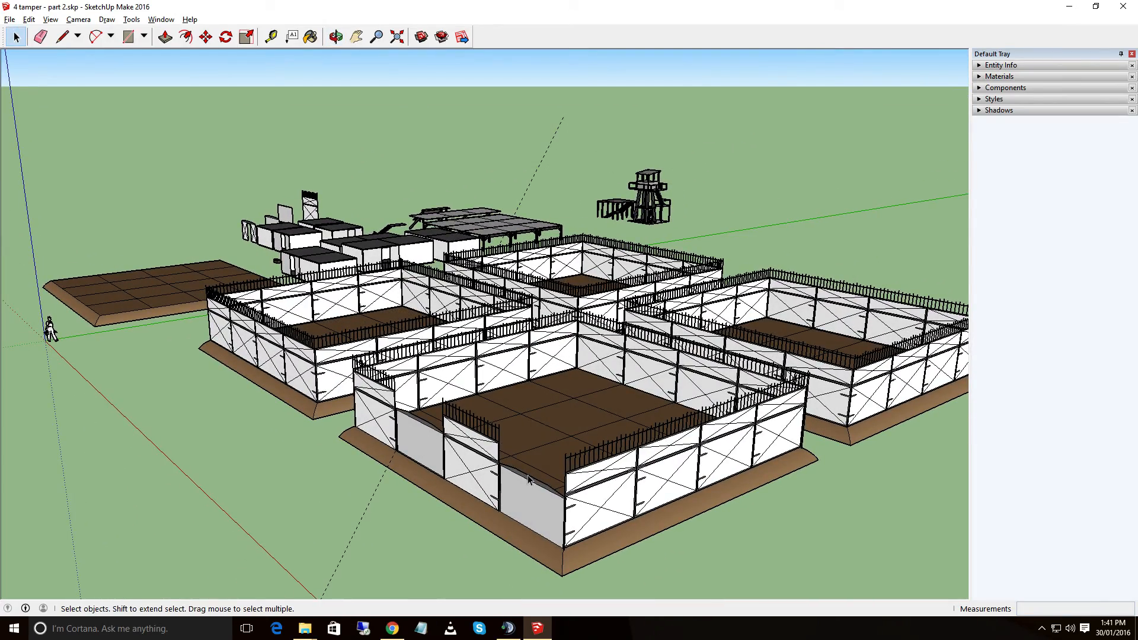
{"action": "middle_click_drag", "start_coordinate": [577, 435], "coordinate": [625, 493]}
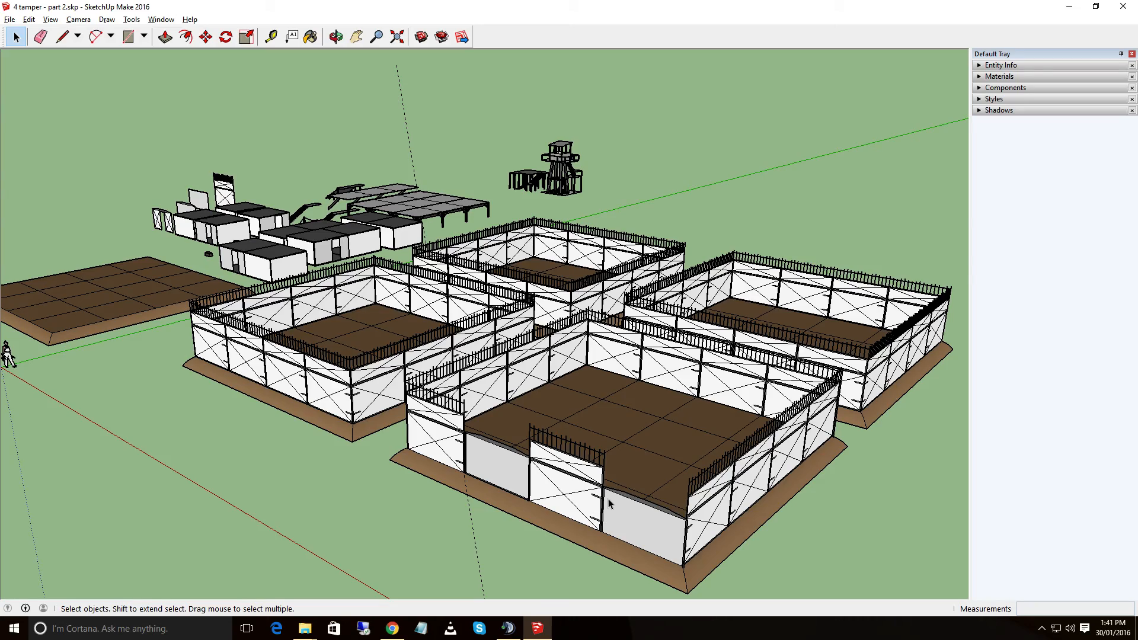
{"action": "middle_click_drag", "start_coordinate": [650, 439], "coordinate": [599, 468]}
Open the model 4 tamper - part 3.skp and inspect the container units linking the walled foundations
{"action": "left_click", "coordinate": [8, 20]}
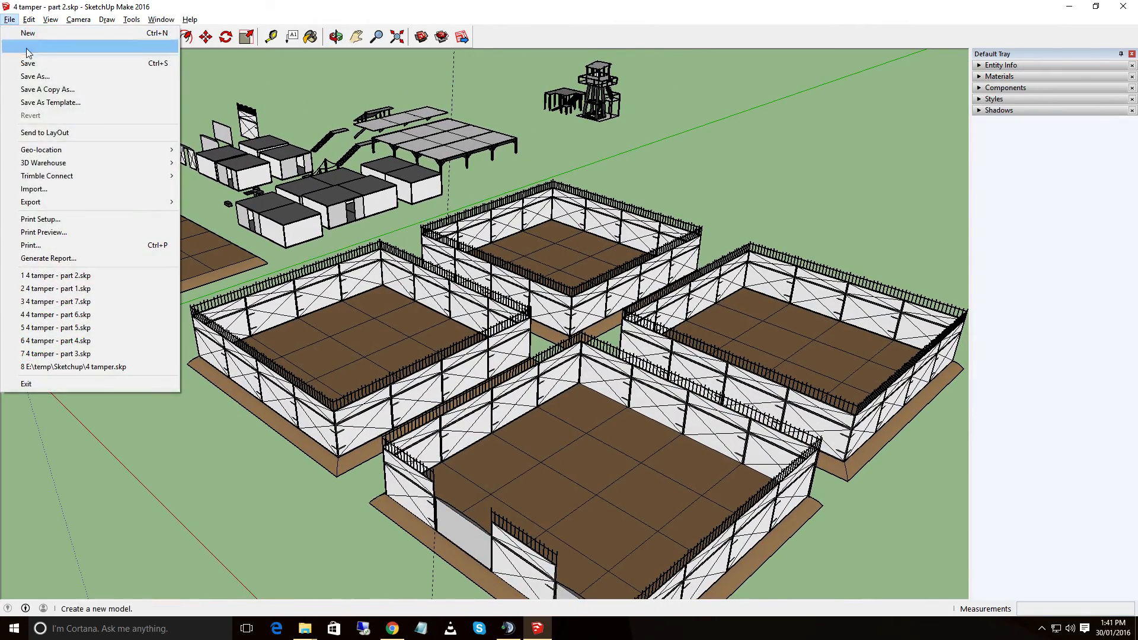
{"action": "left_click", "coordinate": [83, 354]}
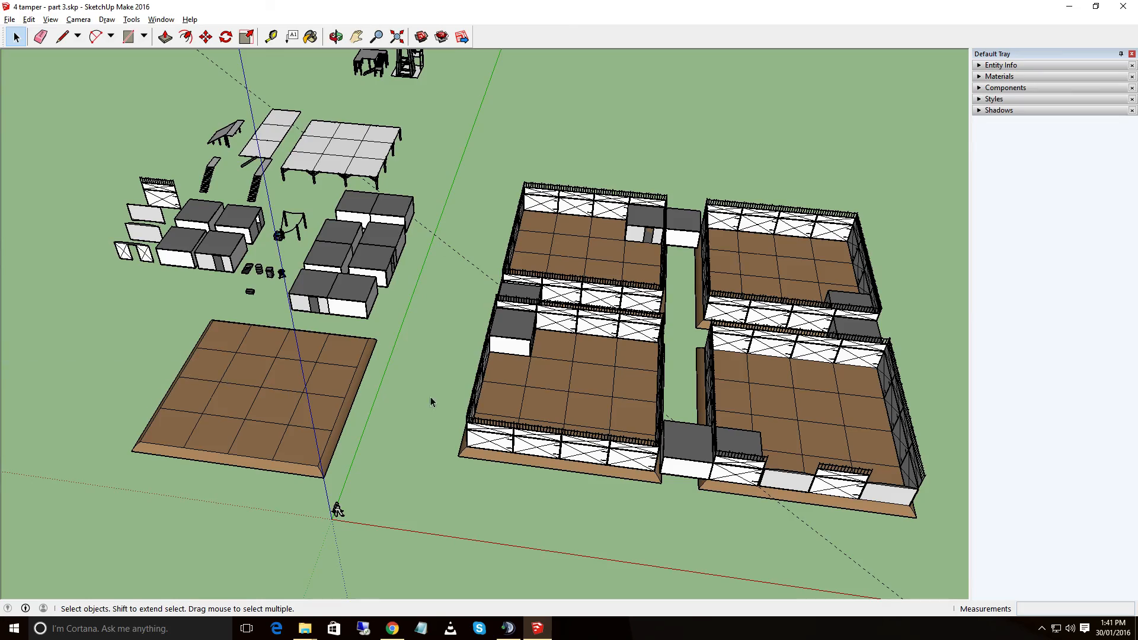
{"action": "middle_click_drag", "start_coordinate": [781, 398], "coordinate": [314, 323]}
{"action": "middle_click_drag", "start_coordinate": [239, 284], "coordinate": [211, 338]}
{"action": "middle_click_drag", "start_coordinate": [459, 314], "coordinate": [427, 257]}
Open the model 4 tamper - part 4.skp
{"action": "left_click", "coordinate": [10, 19]}
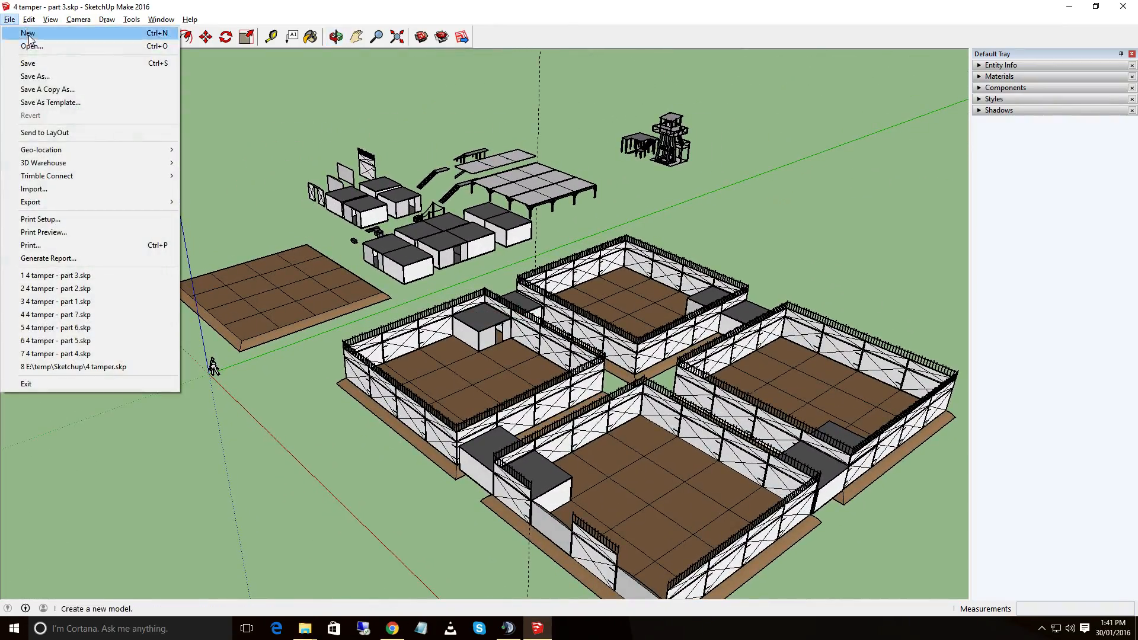
{"action": "left_click", "coordinate": [79, 341]}
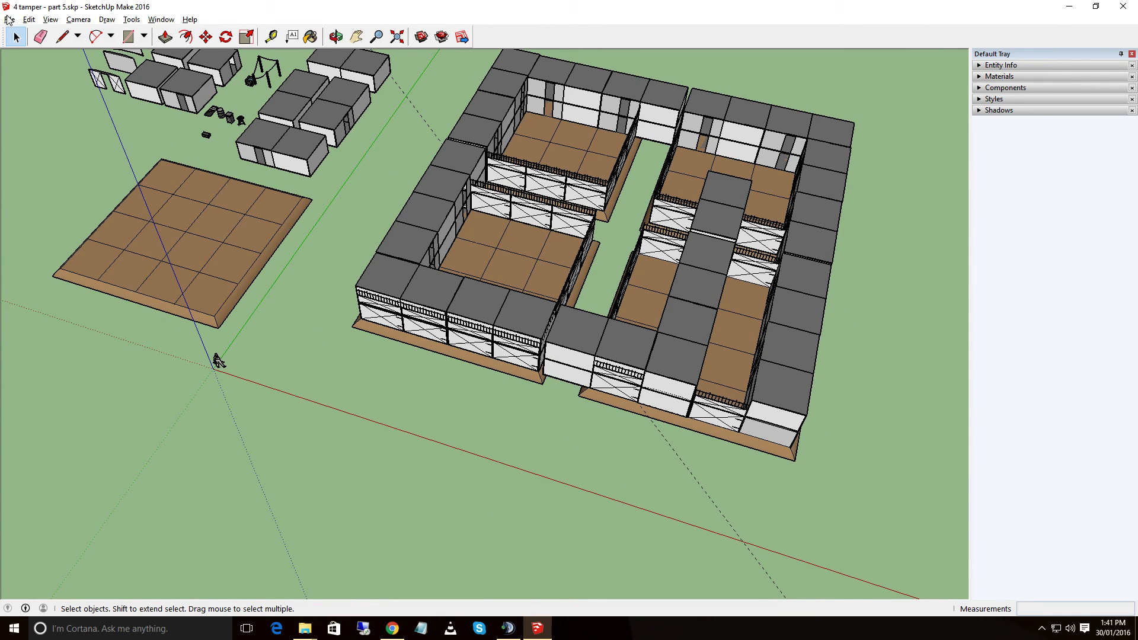
{"action": "left_click", "coordinate": [10, 19]}
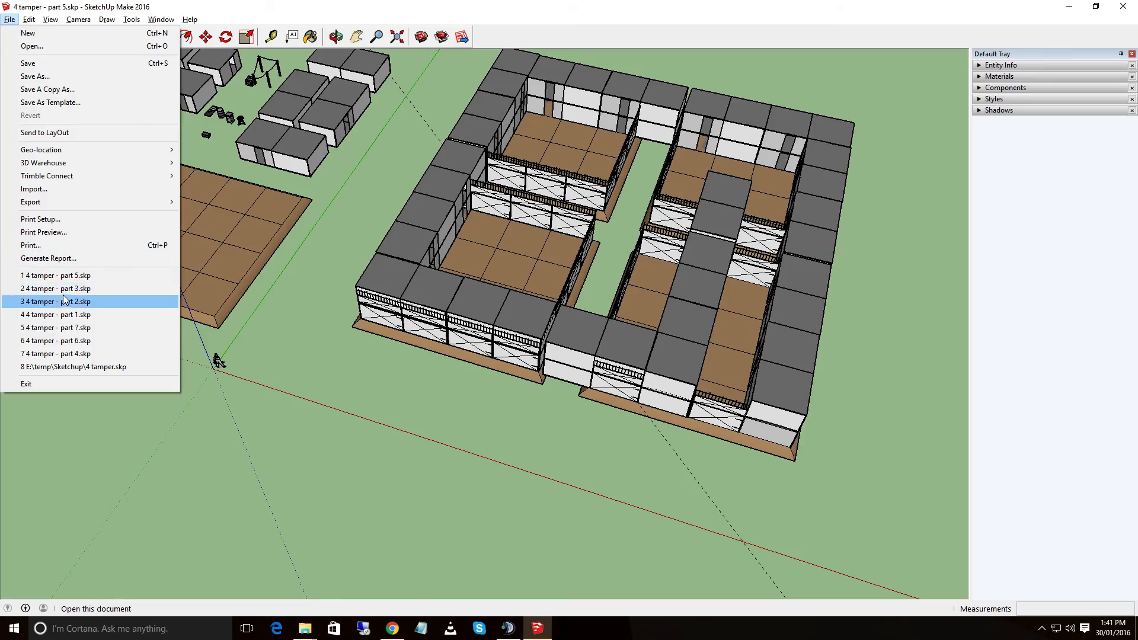
{"action": "left_click", "coordinate": [76, 352]}
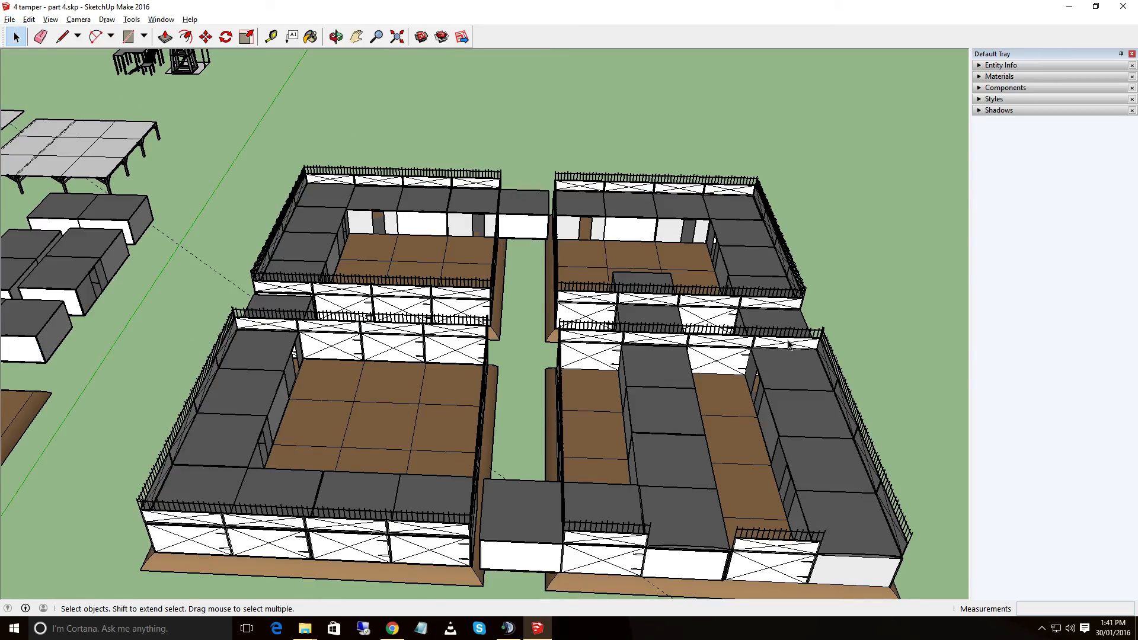
Examine how the ground-floor container units line the four walled foundations, highlighting individual units along the walls and central row
{"action": "middle_click_drag", "start_coordinate": [880, 355], "coordinate": [644, 305]}
{"action": "left_click", "coordinate": [483, 218]}
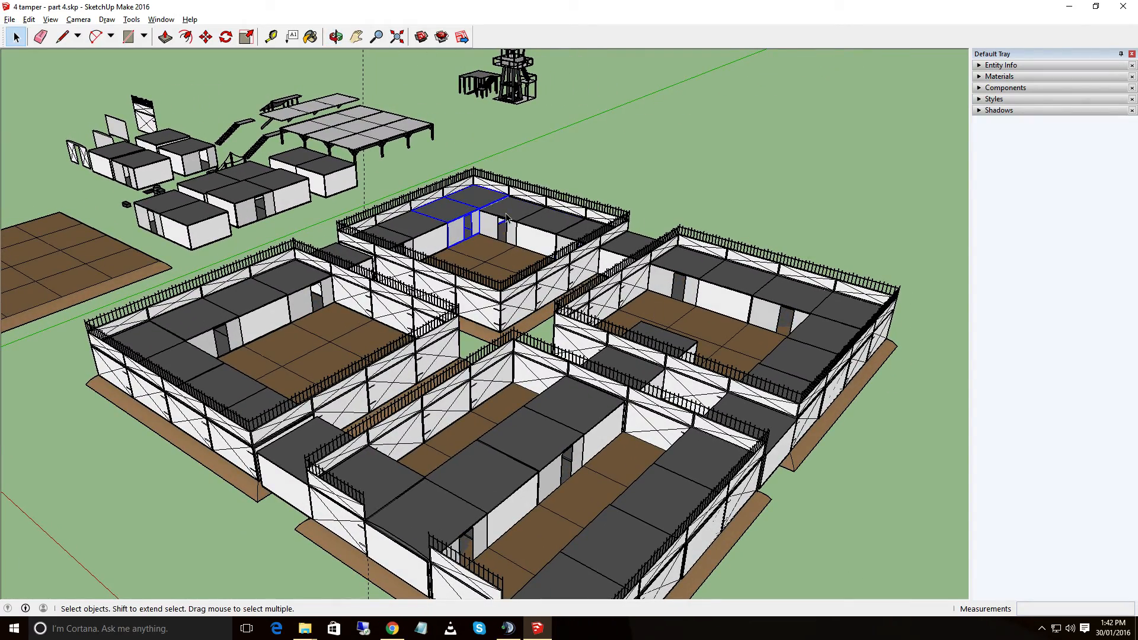
{"action": "middle_click_drag", "start_coordinate": [657, 199], "coordinate": [674, 241]}
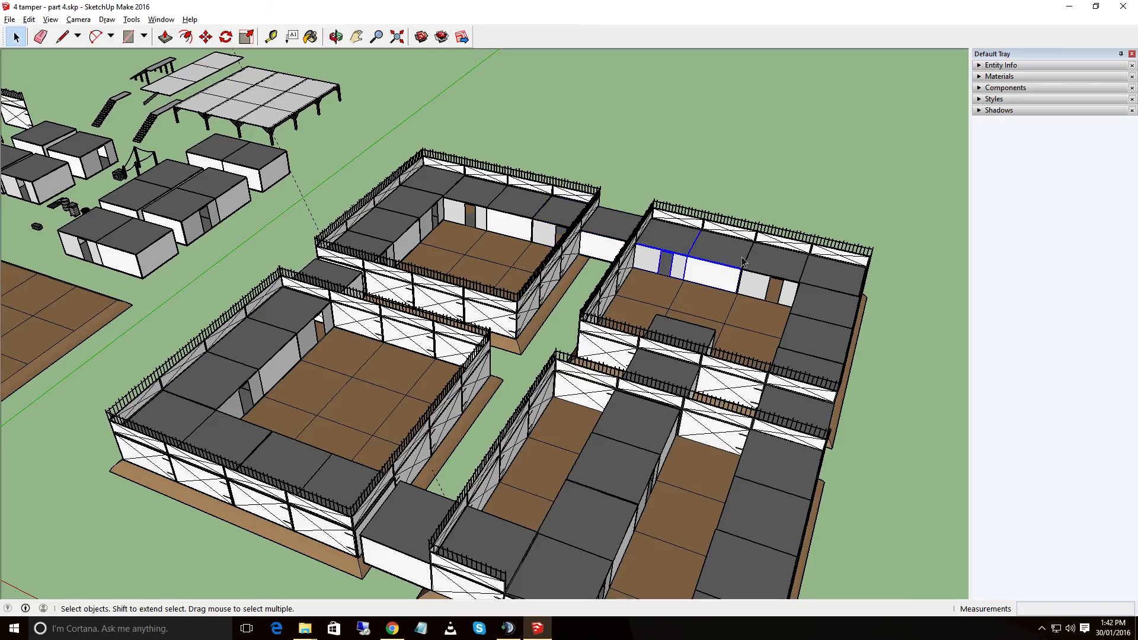
{"action": "left_click", "coordinate": [779, 268]}
{"action": "middle_click_drag", "start_coordinate": [907, 310], "coordinate": [745, 299]}
{"action": "left_click", "coordinate": [438, 463]}
{"action": "left_click", "coordinate": [538, 415]}
{"action": "left_click", "coordinate": [540, 526]}
{"action": "left_click", "coordinate": [655, 445]}
{"action": "middle_click_drag", "start_coordinate": [595, 450], "coordinate": [532, 484]}
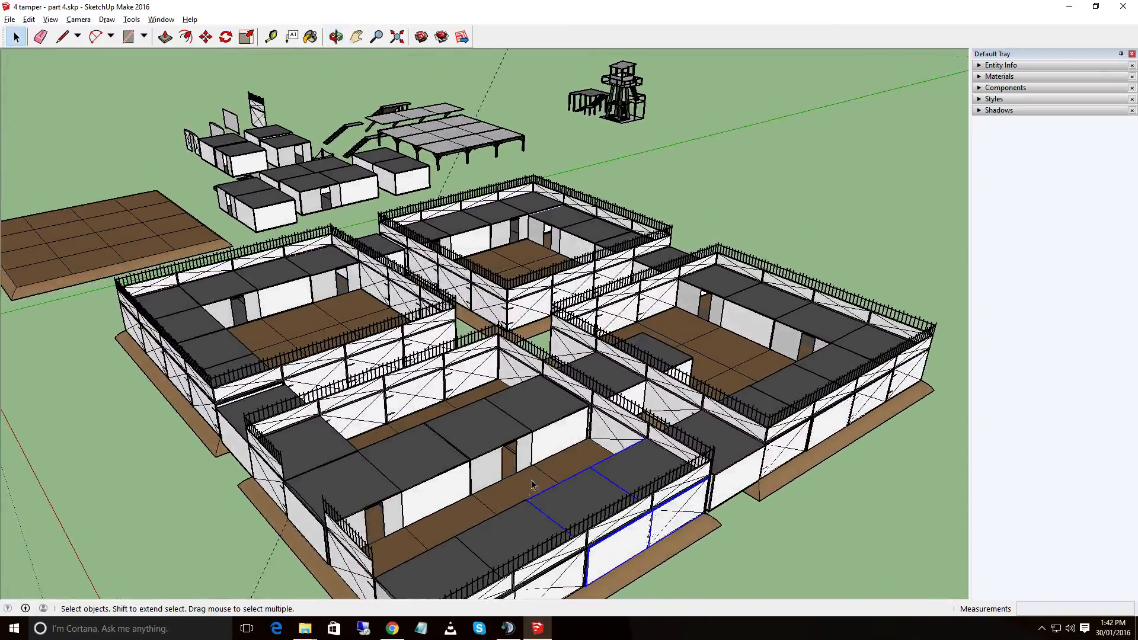
{"action": "middle_click_drag", "start_coordinate": [682, 354], "coordinate": [465, 396]}
{"action": "middle_click_drag", "start_coordinate": [781, 320], "coordinate": [230, 228]}
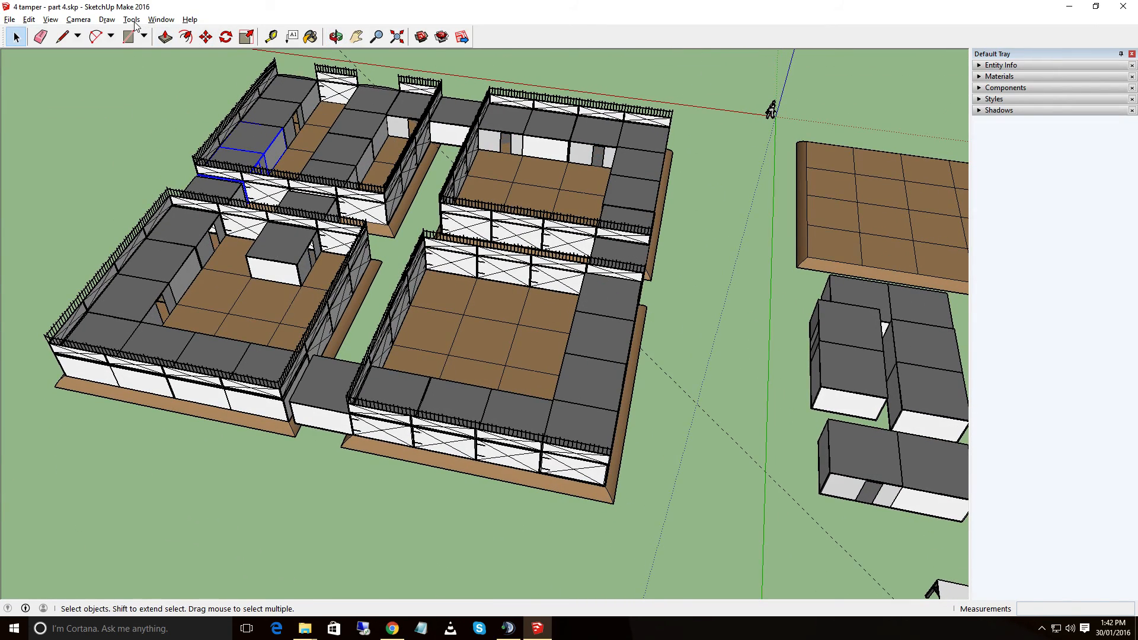
Open the model 4 tamper - part 5.skp and inspect the second storey of container units around the base
{"action": "left_click", "coordinate": [10, 20]}
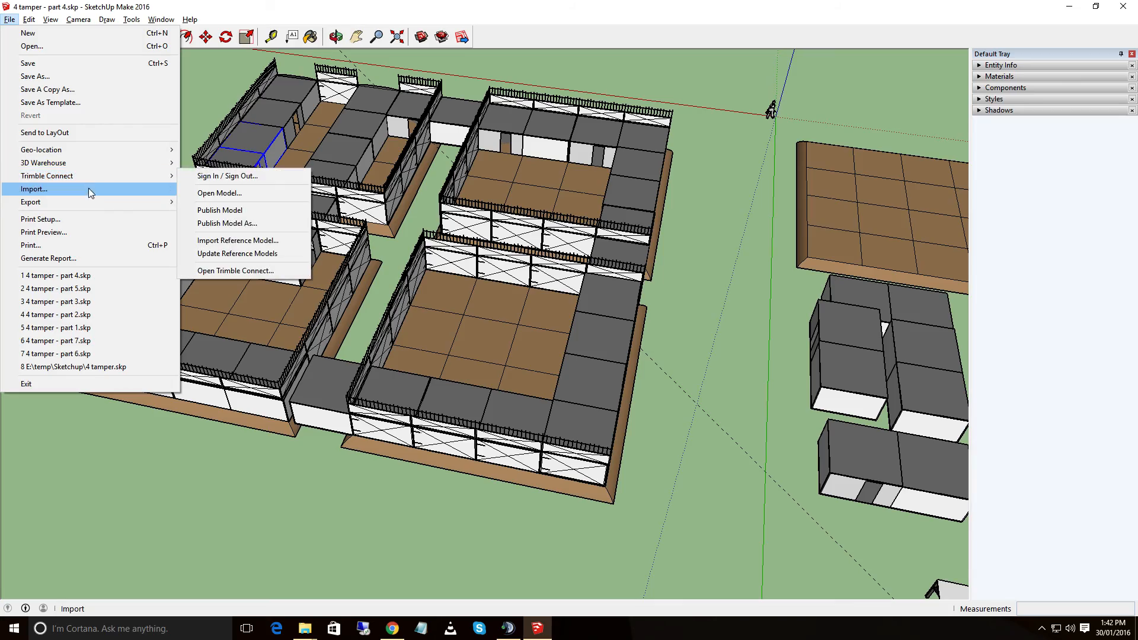
{"action": "left_click", "coordinate": [83, 289]}
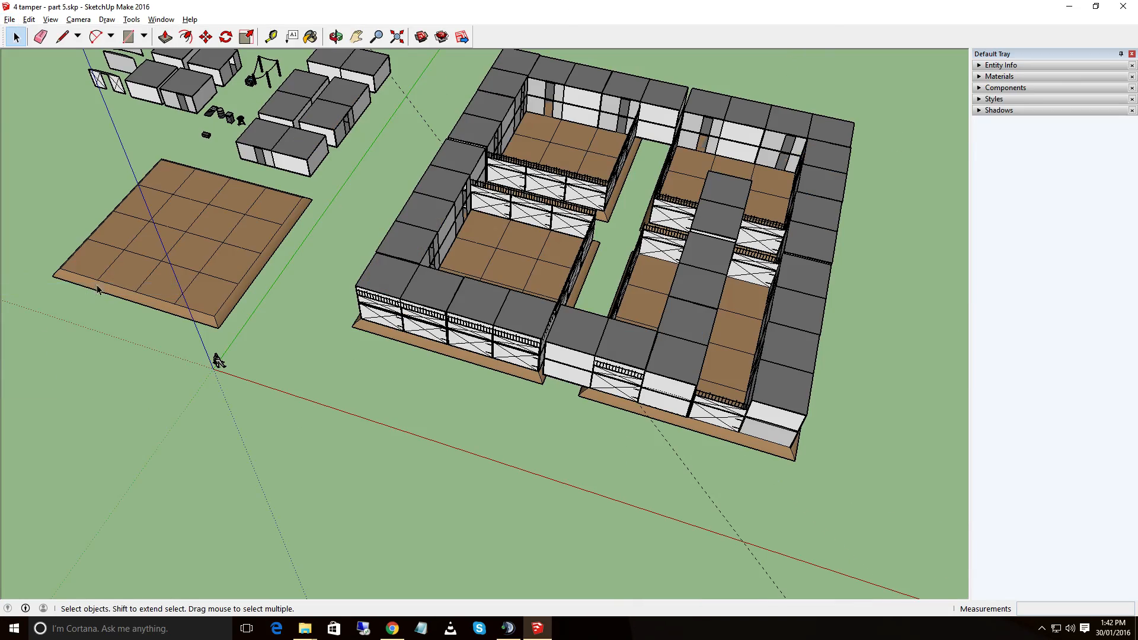
{"action": "middle_click_drag", "start_coordinate": [304, 321], "coordinate": [223, 350]}
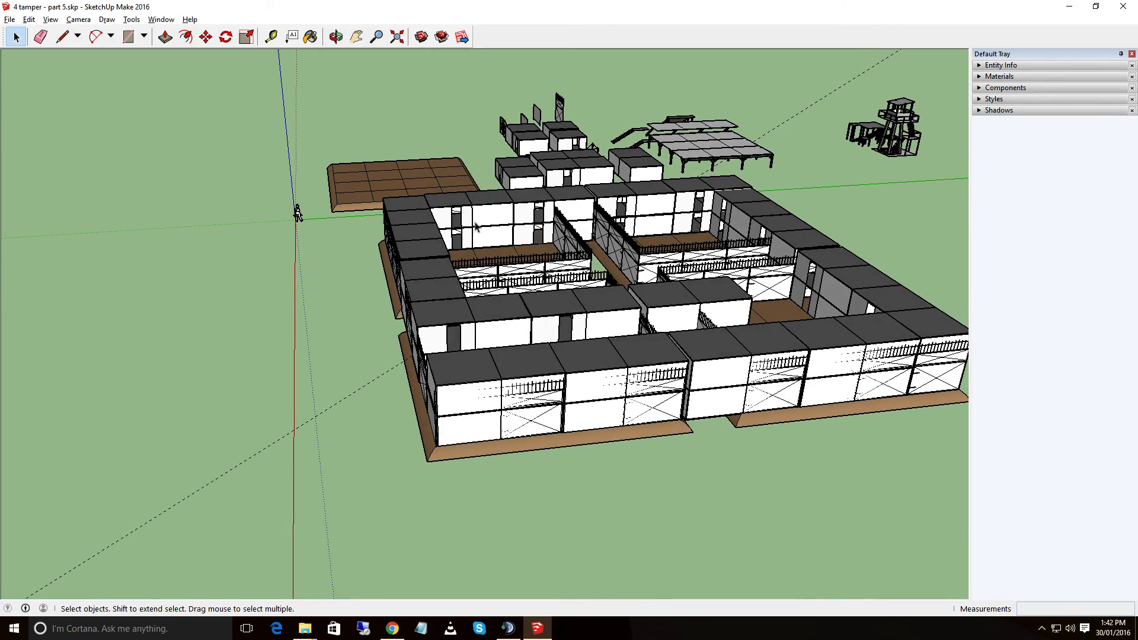
{"action": "mouse_move", "coordinate": [685, 484]}
{"action": "middle_mouse_down"}
{"action": "mouse_move", "coordinate": [677, 545]}
{"action": "mouse_move", "coordinate": [597, 552]}
{"action": "mouse_move", "coordinate": [691, 506]}
{"action": "mouse_move", "coordinate": [835, 460]}
{"action": "mouse_move", "coordinate": [851, 473]}
{"action": "mouse_move", "coordinate": [776, 437]}
{"action": "mouse_move", "coordinate": [820, 468]}
{"action": "mouse_move", "coordinate": [751, 452]}
{"action": "mouse_move", "coordinate": [387, 440]}
{"action": "mouse_move", "coordinate": [325, 424]}
{"action": "mouse_move", "coordinate": [437, 416]}
{"action": "mouse_move", "coordinate": [635, 492]}
{"action": "mouse_move", "coordinate": [705, 491]}
{"action": "mouse_move", "coordinate": [694, 483]}
{"action": "middle_mouse_up"}
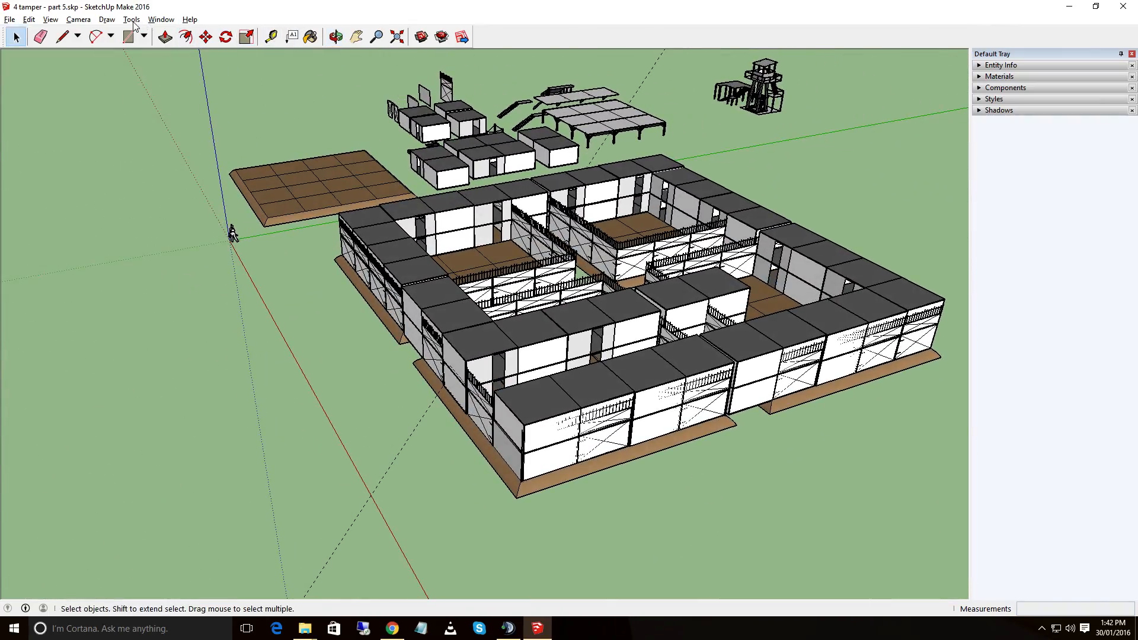
Open the model 4 tamper - part 6.skp and highlight the large raised platform and the narrower section beside it
{"action": "left_click", "coordinate": [9, 20]}
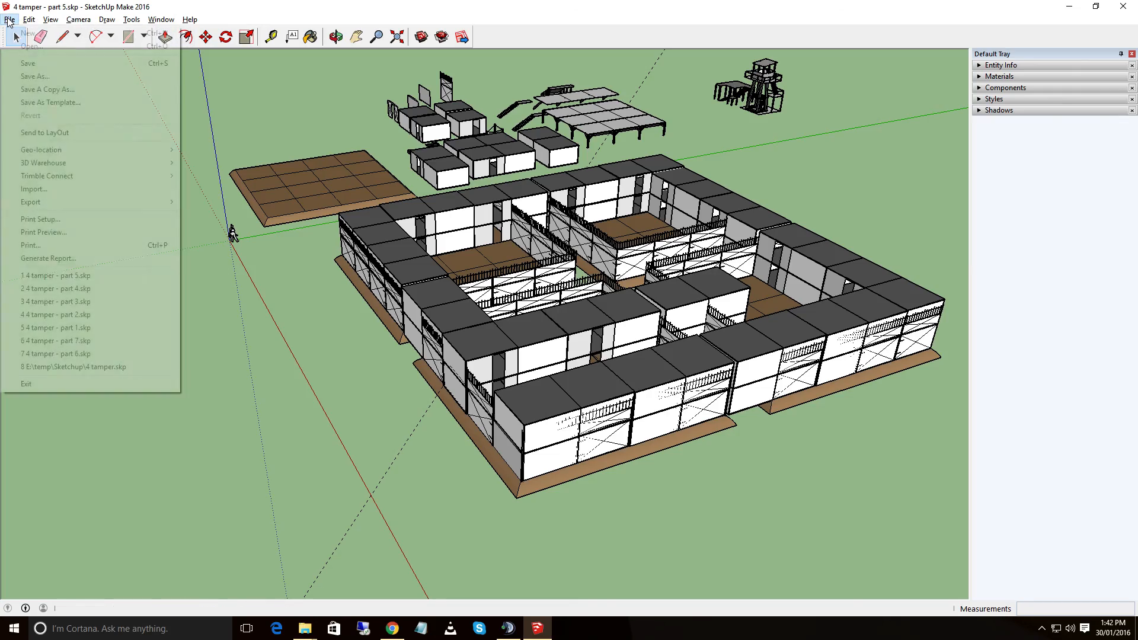
{"action": "left_click", "coordinate": [83, 354]}
{"action": "middle_click_drag", "start_coordinate": [818, 185], "coordinate": [618, 239]}
{"action": "left_click", "coordinate": [600, 253]}
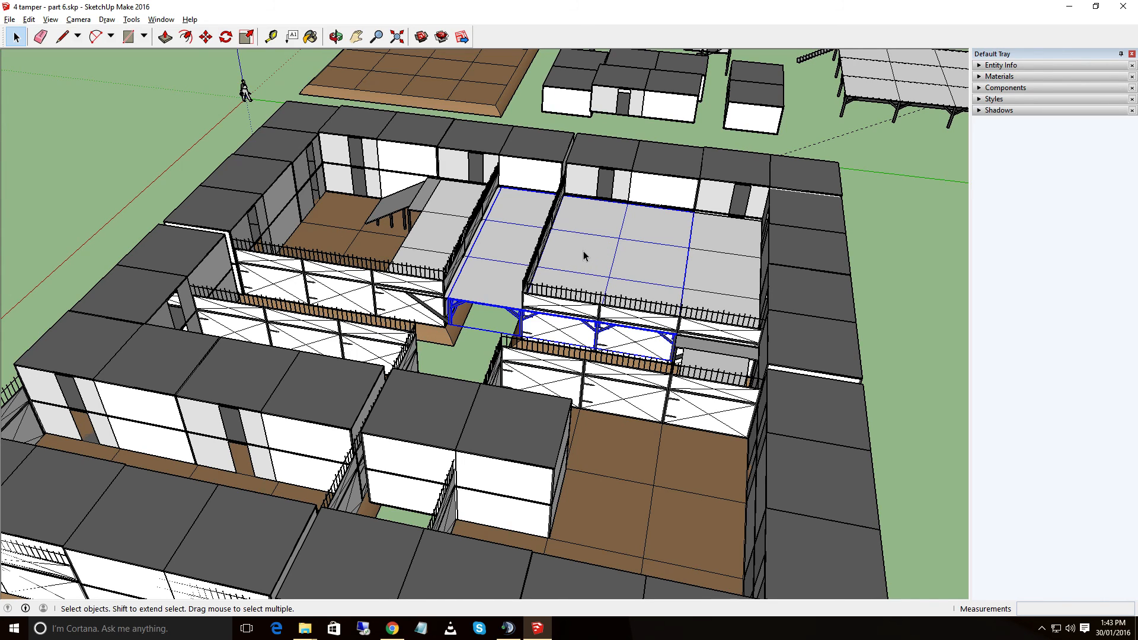
{"action": "left_click", "coordinate": [717, 274]}
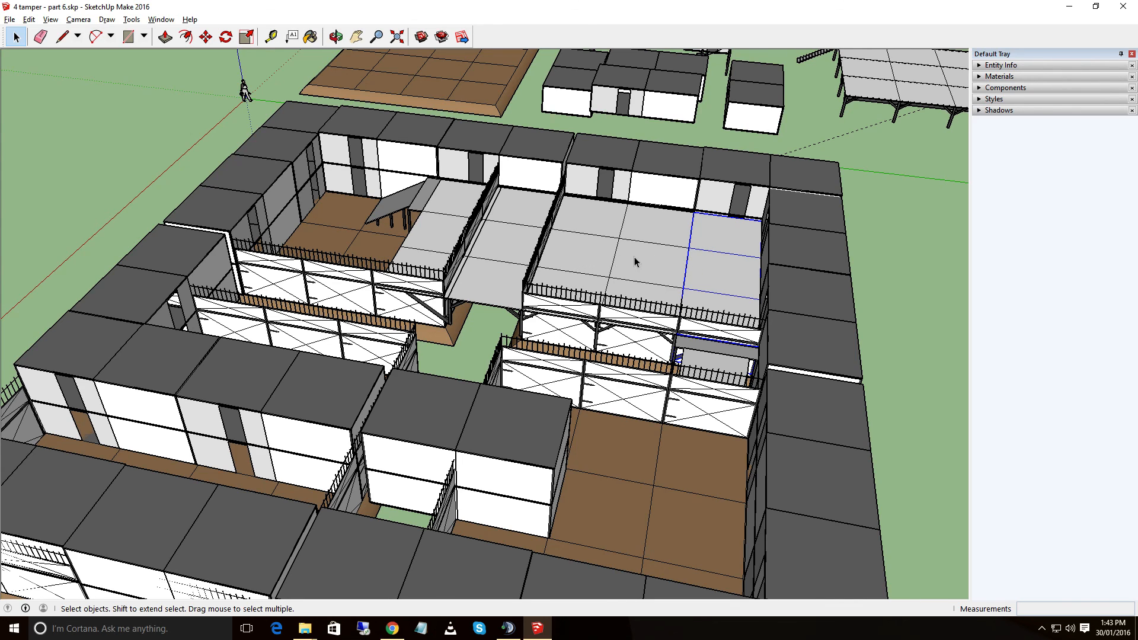
{"action": "left_click", "coordinate": [576, 262]}
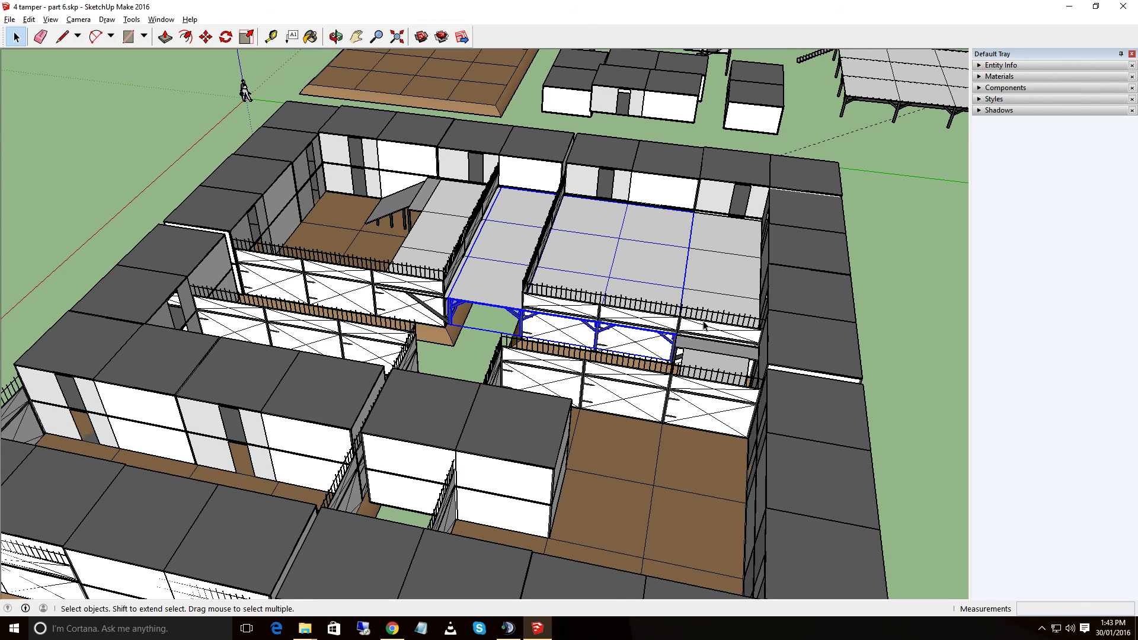
Highlight the raised platform's remaining sections and the ramps that lead up to it from the two courtyards
{"action": "left_click", "coordinate": [727, 253]}
{"action": "left_click", "coordinate": [444, 204]}
{"action": "left_click", "coordinate": [698, 357]}
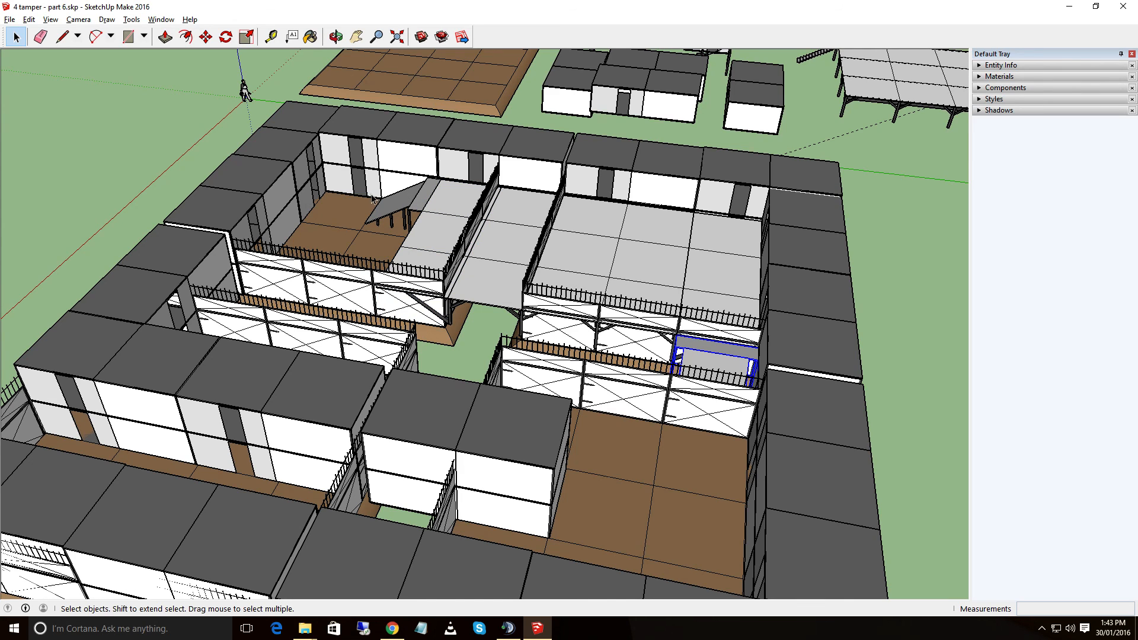
{"action": "left_click", "coordinate": [409, 203]}
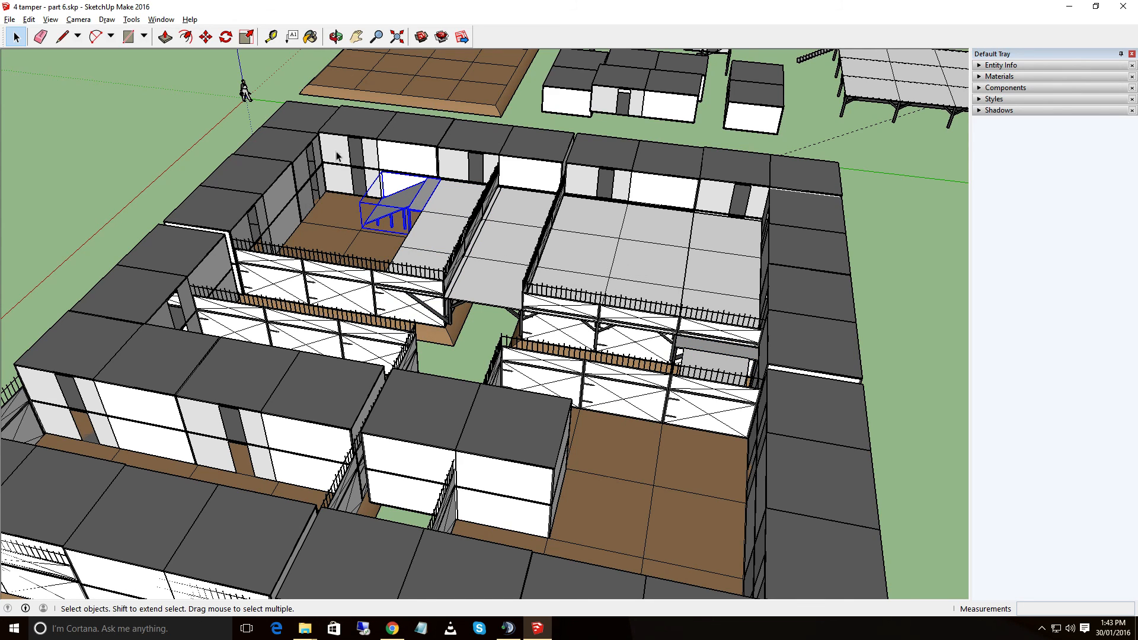
Open the model 4 tamper - part 7.skp and inspect the walls enclosing and dividing the raised platform from both sides
{"action": "left_click", "coordinate": [10, 19]}
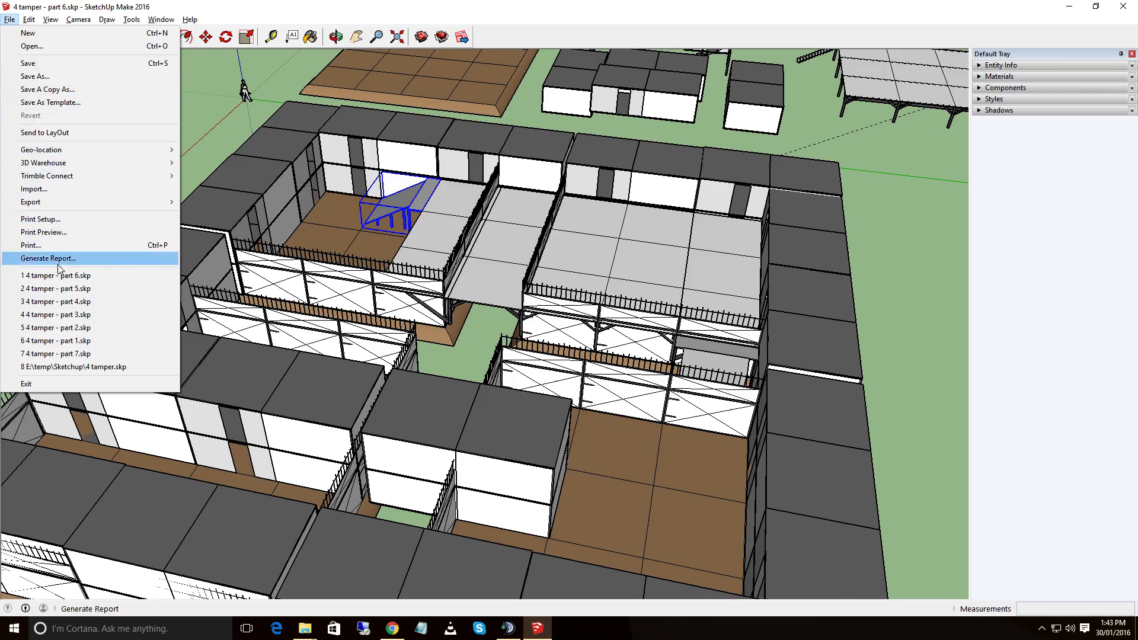
{"action": "left_click", "coordinate": [73, 354]}
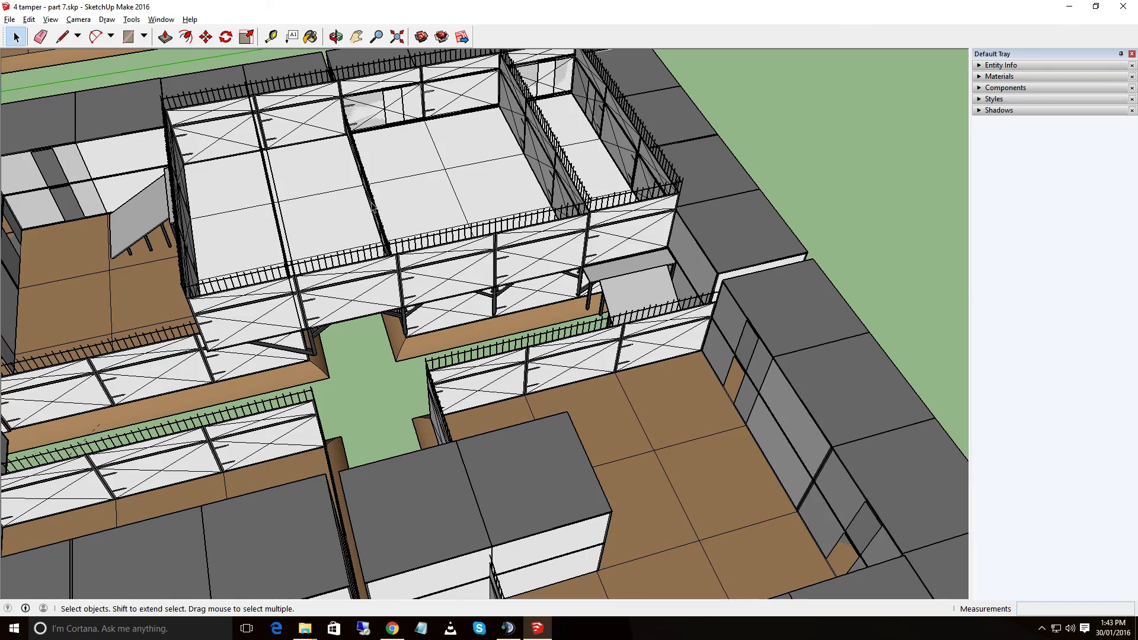
{"action": "key", "text": "o"}
{"action": "left_click_drag", "start_coordinate": [808, 148], "coordinate": [900, 99]}
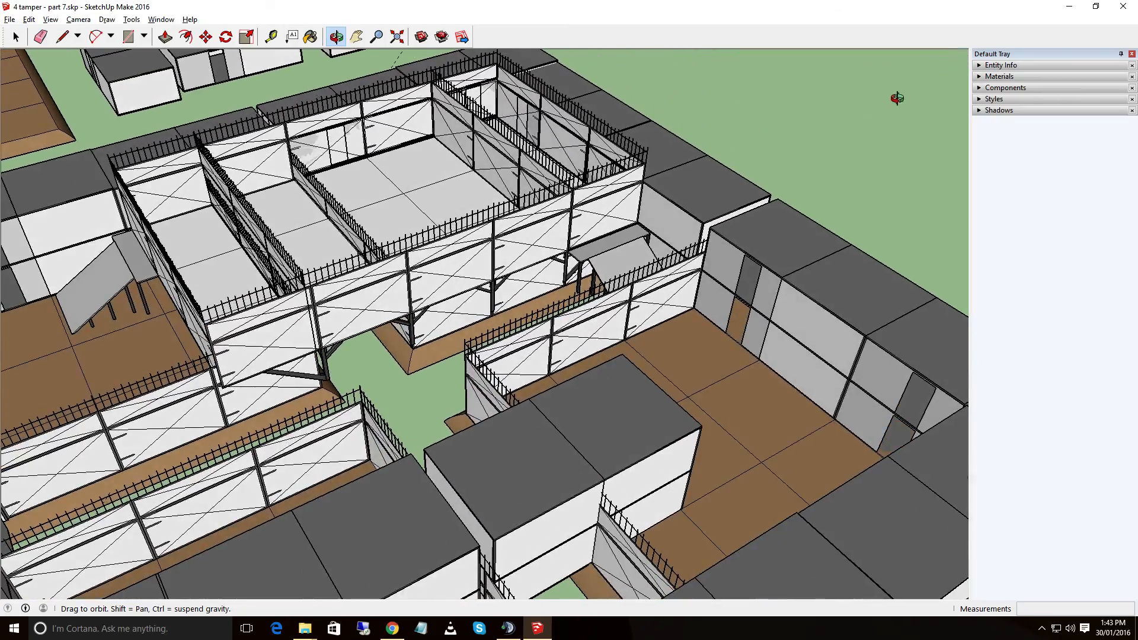
{"action": "key", "text": "space"}
{"action": "middle_click_drag", "start_coordinate": [382, 200], "coordinate": [290, 253]}
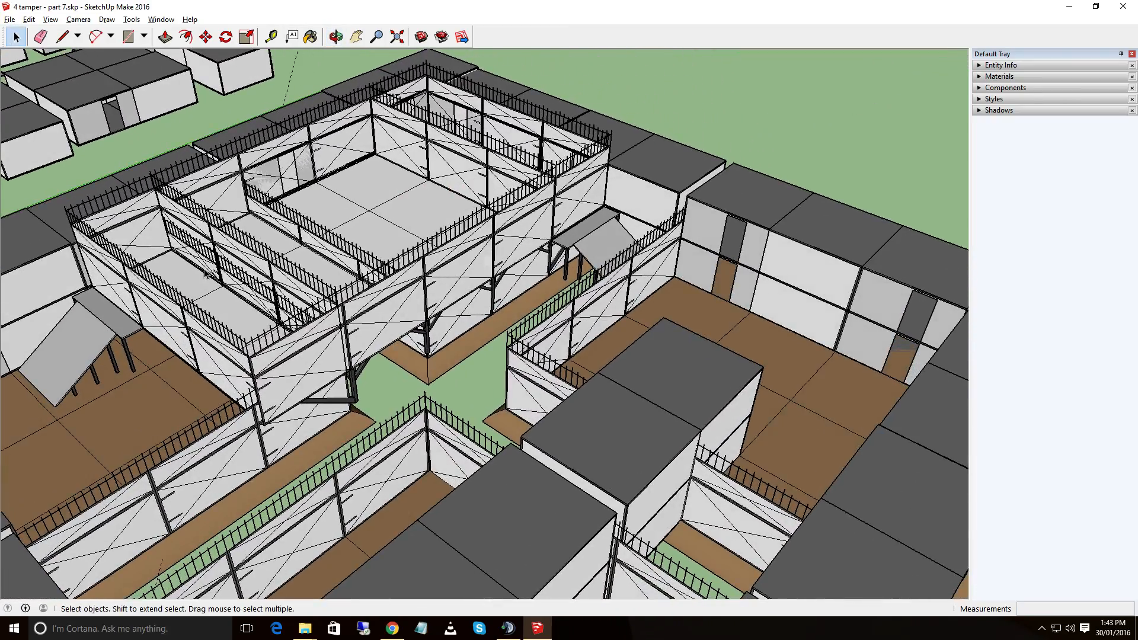
{"action": "middle_click_drag", "start_coordinate": [385, 220], "coordinate": [739, 251]}
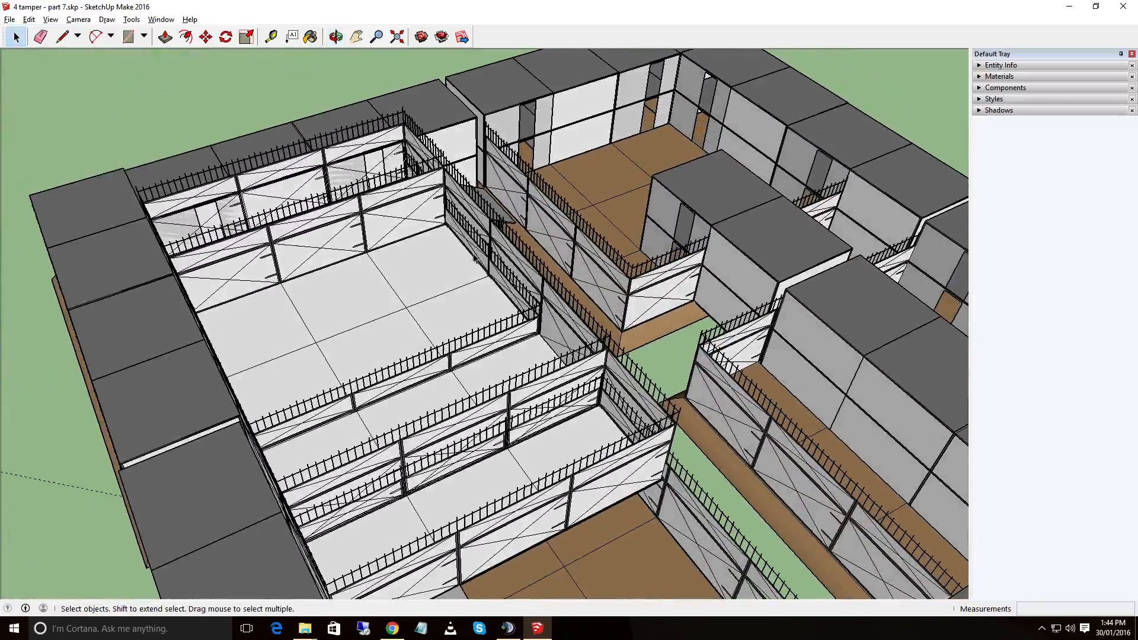
{"action": "middle_click_drag", "start_coordinate": [626, 155], "coordinate": [221, 188]}
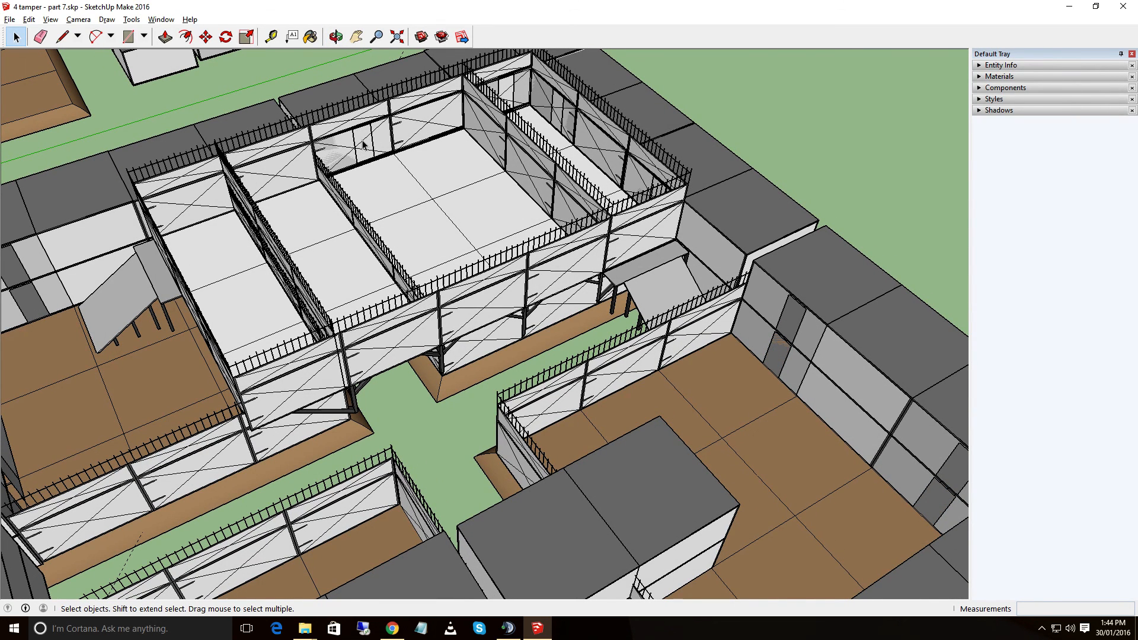
{"action": "middle_click_drag", "start_coordinate": [440, 145], "coordinate": [384, 134]}
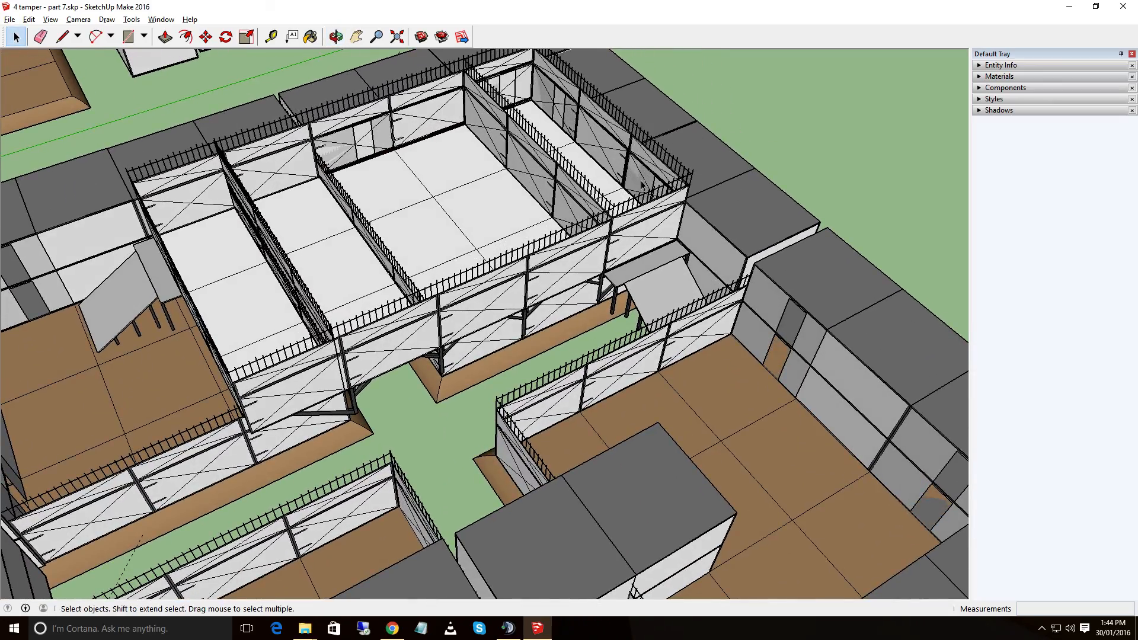
Highlight the container units bordering the narrow walled sections of the raised platform and compare them from opposite sides
{"action": "middle_click_drag", "start_coordinate": [460, 182], "coordinate": [398, 146]}
{"action": "left_click", "coordinate": [230, 182]}
{"action": "middle_click_drag", "start_coordinate": [240, 225], "coordinate": [677, 184]}
{"action": "left_click", "coordinate": [152, 386]}
{"action": "middle_click_drag", "start_coordinate": [364, 251], "coordinate": [10, 332]}
{"action": "middle_click_drag", "start_coordinate": [379, 256], "coordinate": [333, 209]}
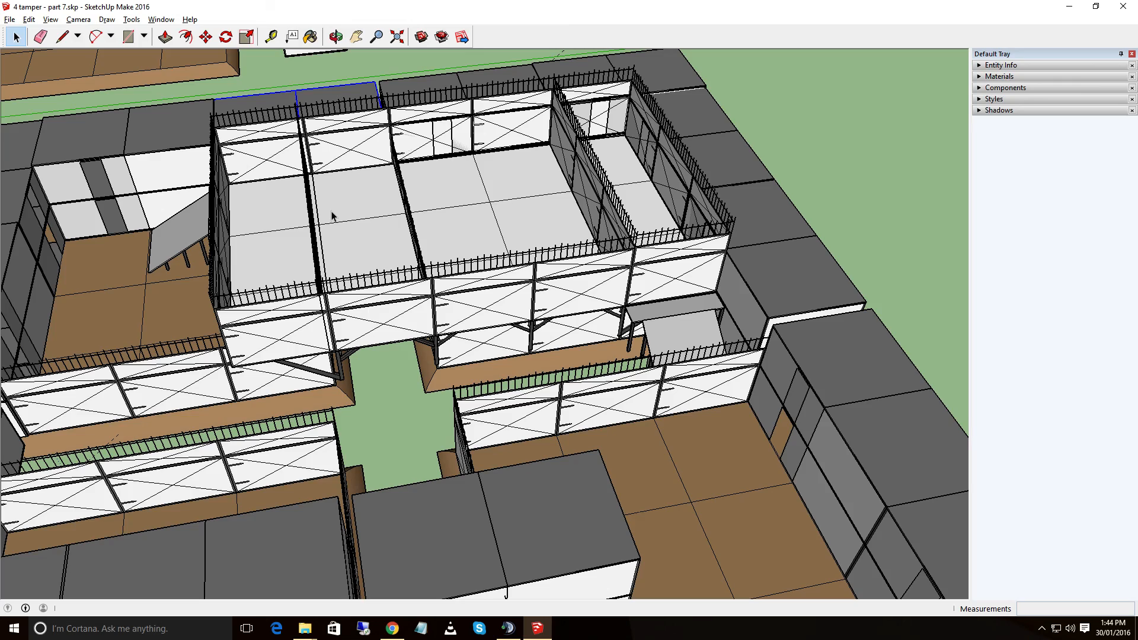
Examine the whole walled base from several angles, covering its outer faces, container roofs, courtyards and raised central platform
{"action": "scroll", "coordinate": [424, 208], "scroll_direction": "down", "scroll_amount": 6}
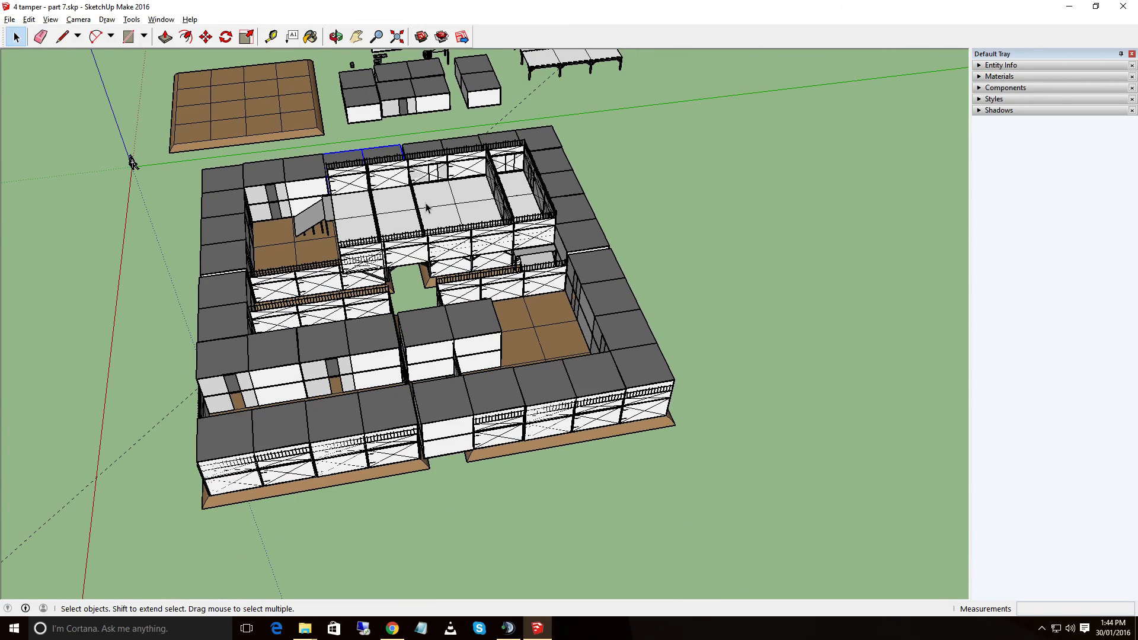
{"action": "middle_click_drag", "start_coordinate": [388, 511], "coordinate": [396, 395]}
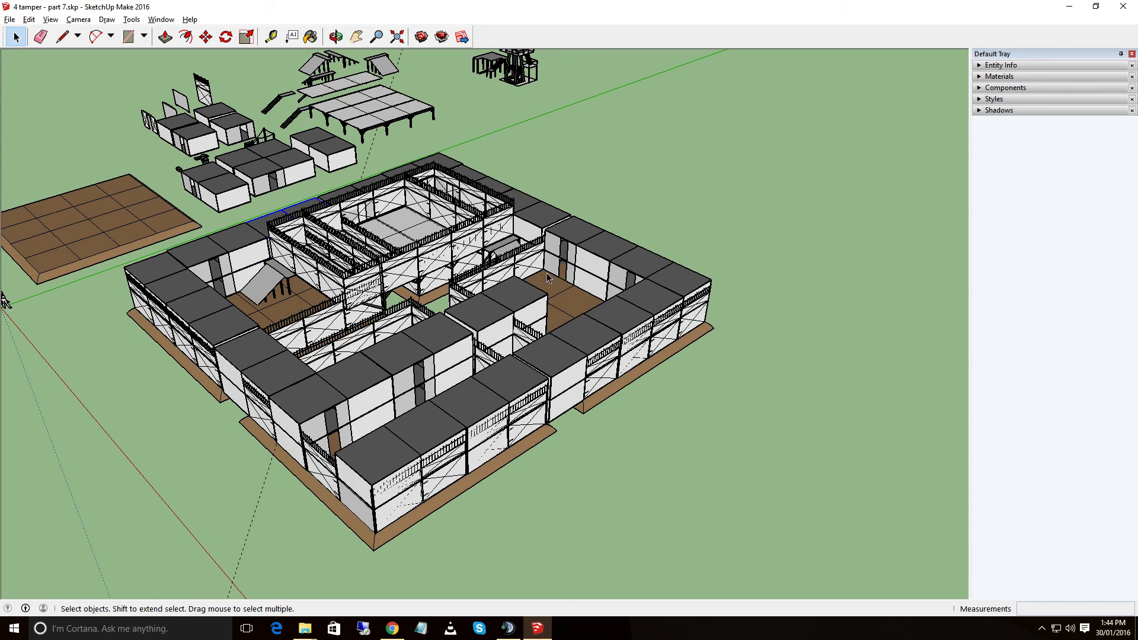
{"action": "middle_click_drag", "start_coordinate": [694, 229], "coordinate": [486, 308]}
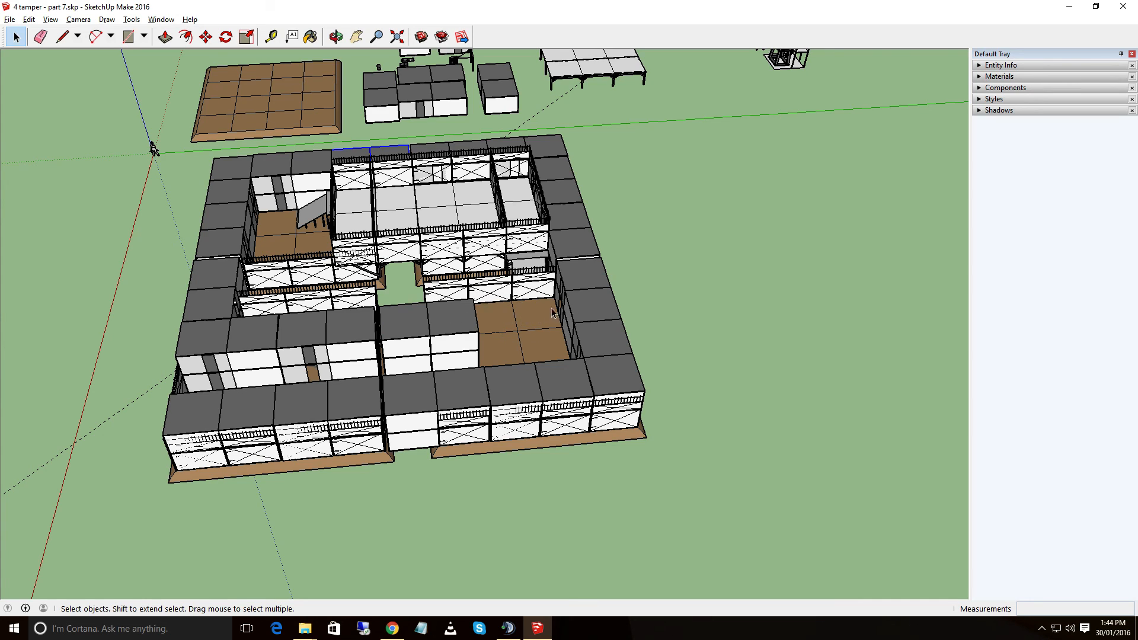
{"action": "middle_click_drag", "start_coordinate": [708, 288], "coordinate": [592, 261]}
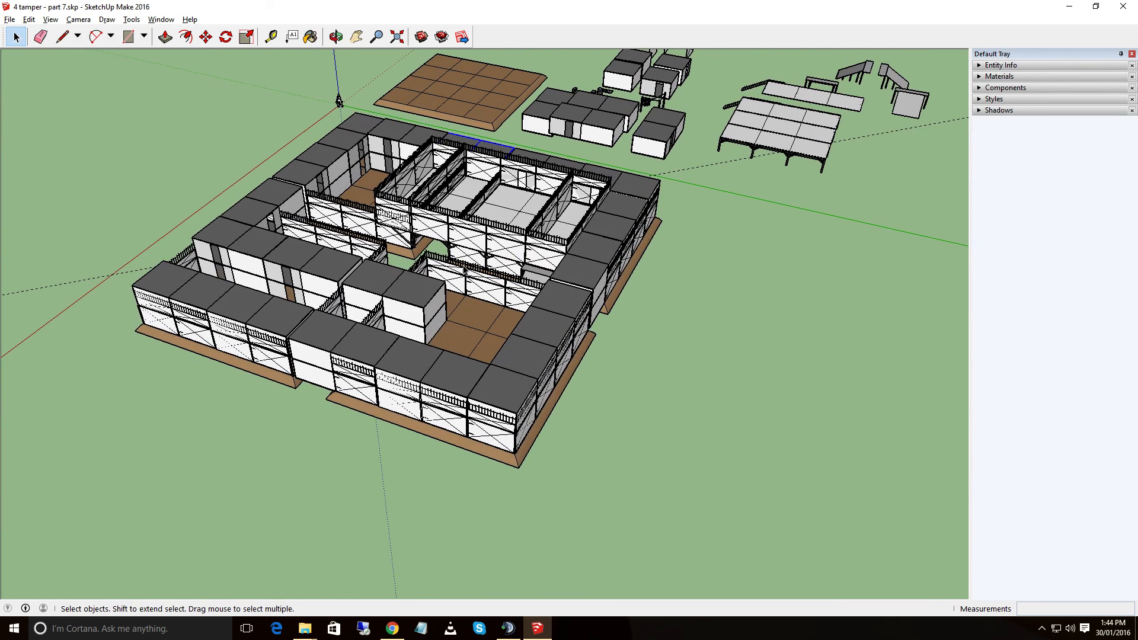
{"action": "middle_click_drag", "start_coordinate": [122, 510], "coordinate": [512, 534]}
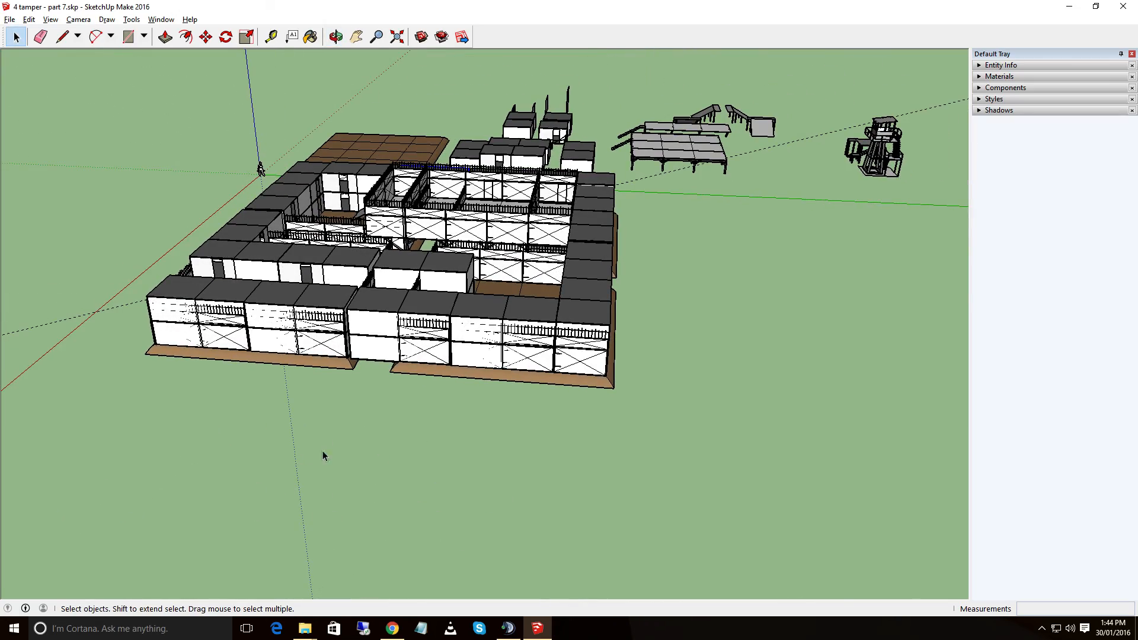
{"action": "middle_click_drag", "start_coordinate": [367, 468], "coordinate": [261, 507]}
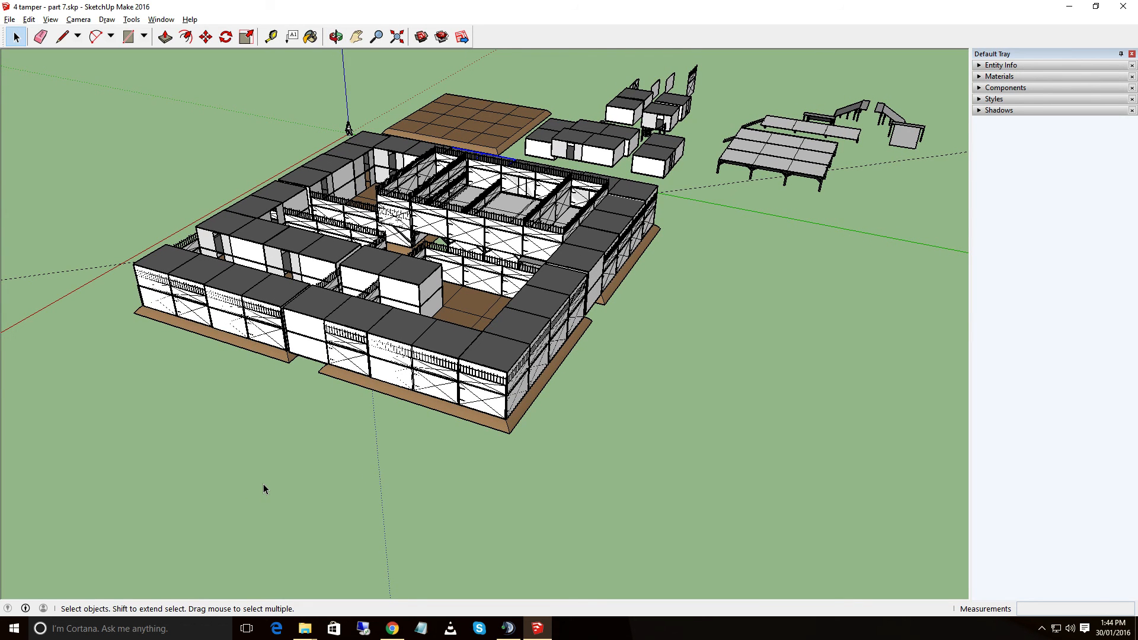